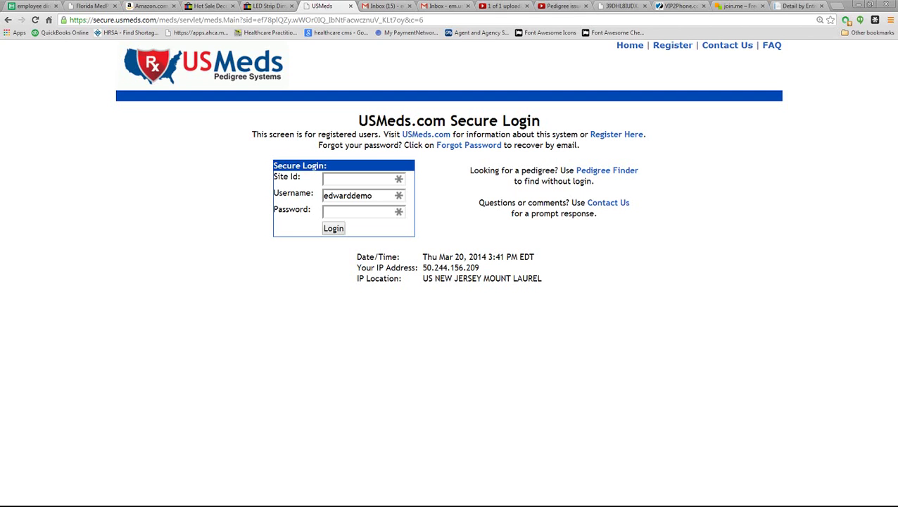
# - Sign in to USMeds Pedigree Systems with the account password
pyautogui.click(331, 210)
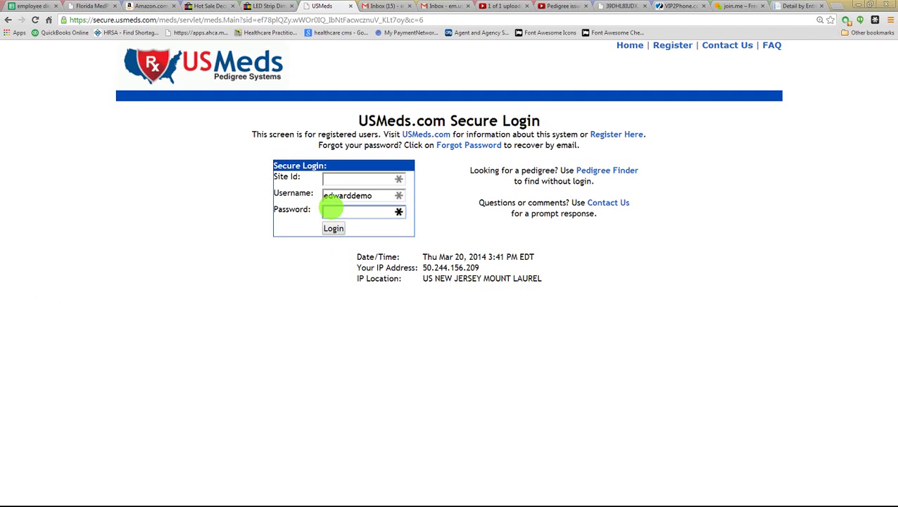
pyautogui.write('********')
pyautogui.press('Return')
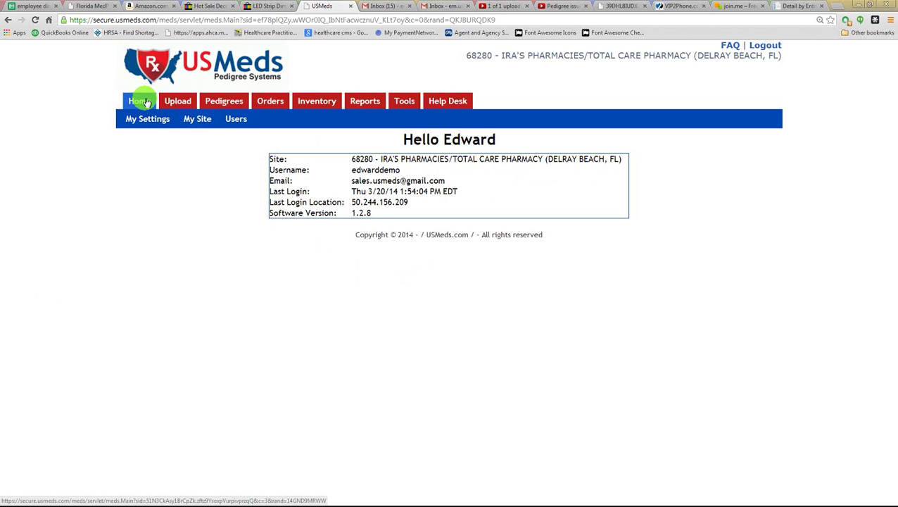
# - Open My Settings from the Home menu to view the profile and user history
pyautogui.moveTo(207, 104)
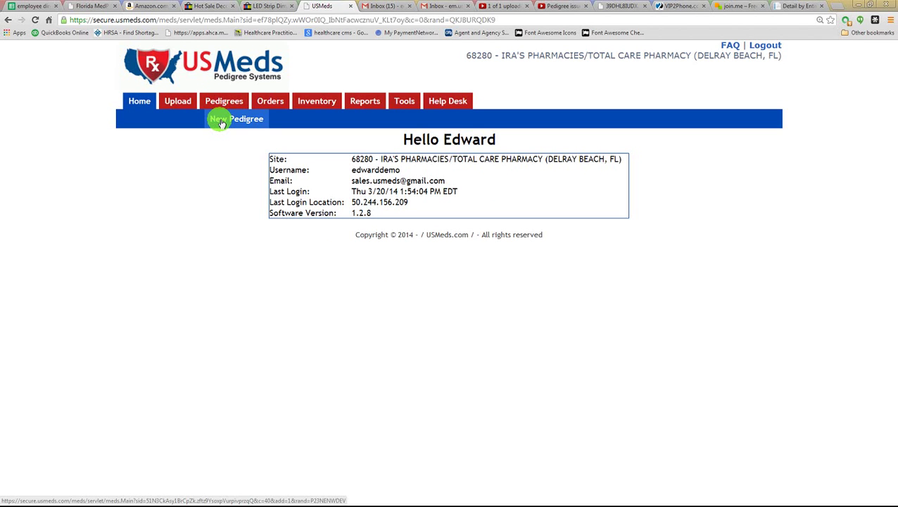
pyautogui.moveTo(130, 109)
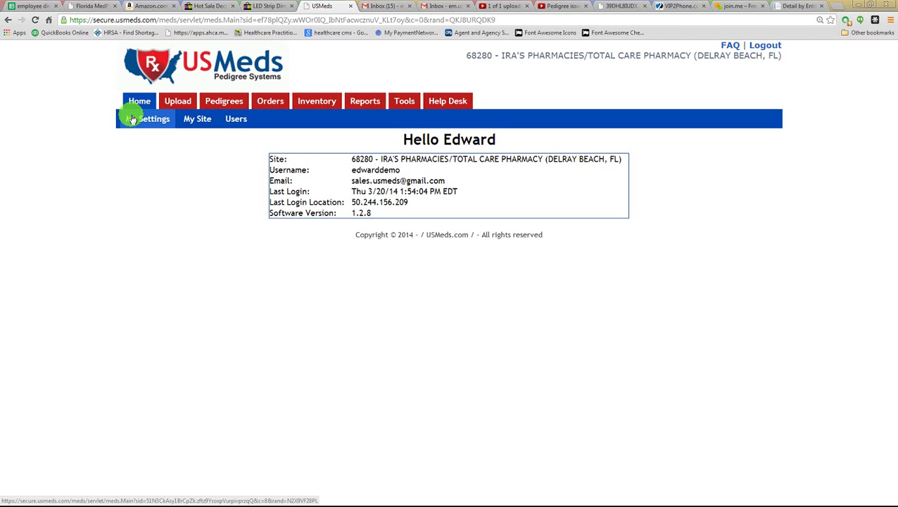
pyautogui.click(131, 119)
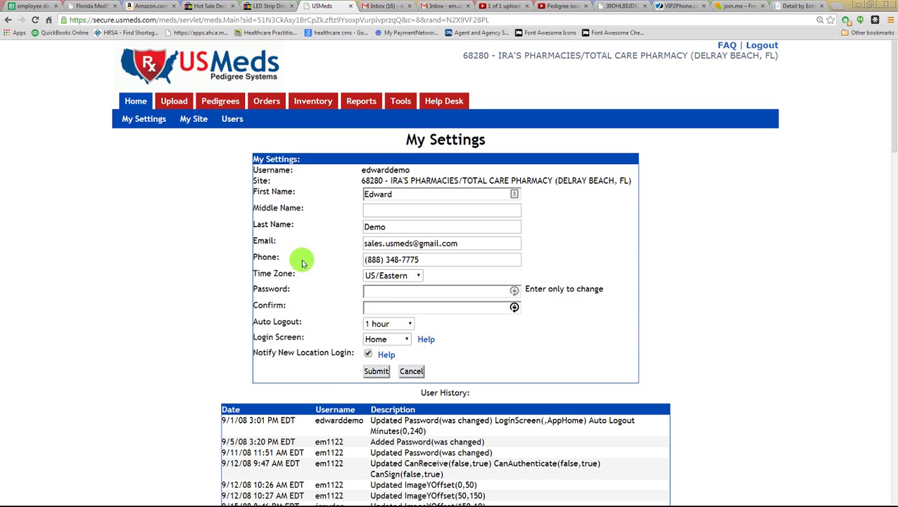
# - Open the My Site general details, then its Defaults form with contact fields
pyautogui.click(190, 126)
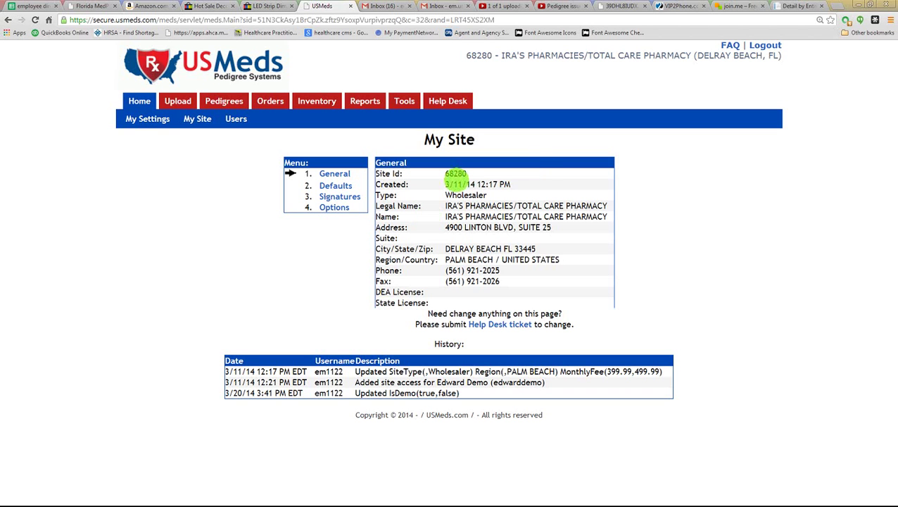
pyautogui.click(327, 190)
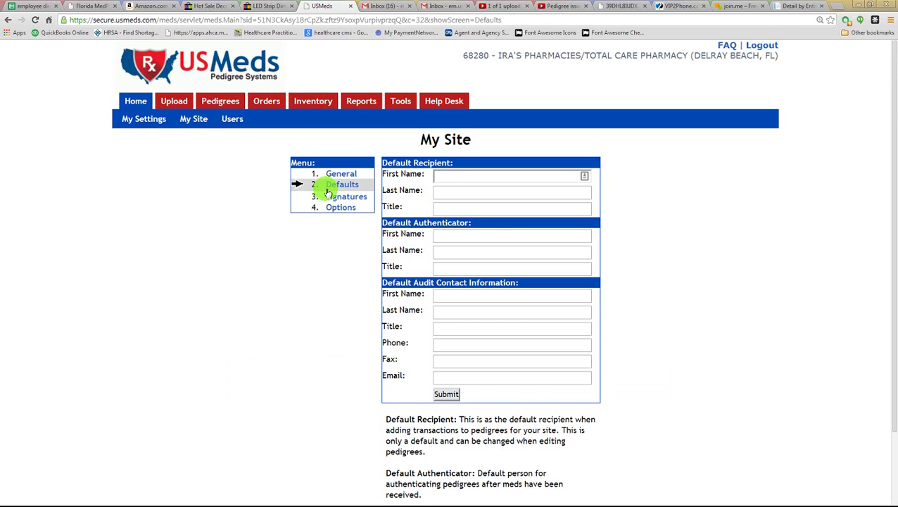
# - Check the default audit contact first name, view Signatures, then open My Site Options
pyautogui.click(447, 293)
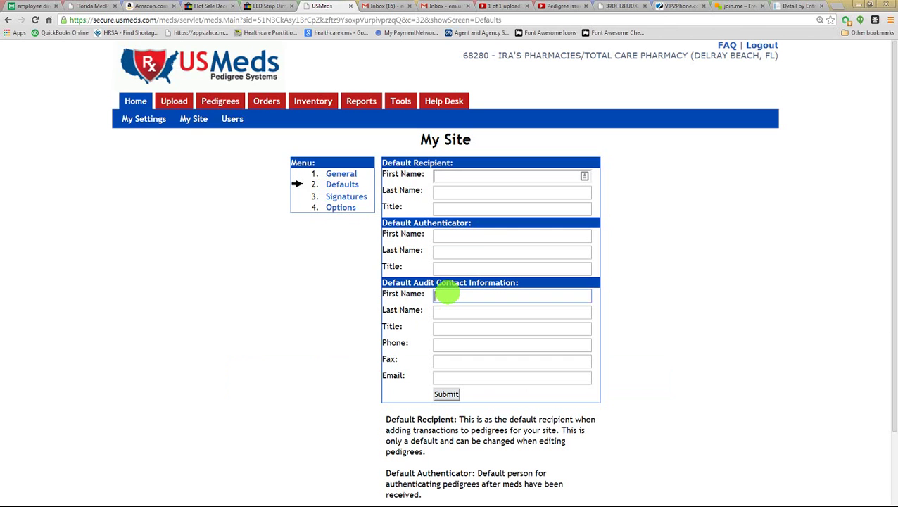
pyautogui.click(352, 196)
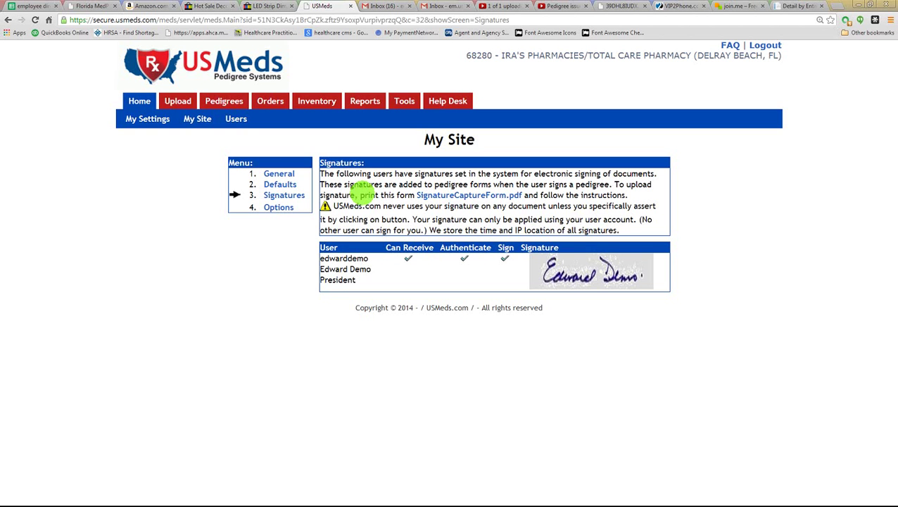
pyautogui.click(279, 207)
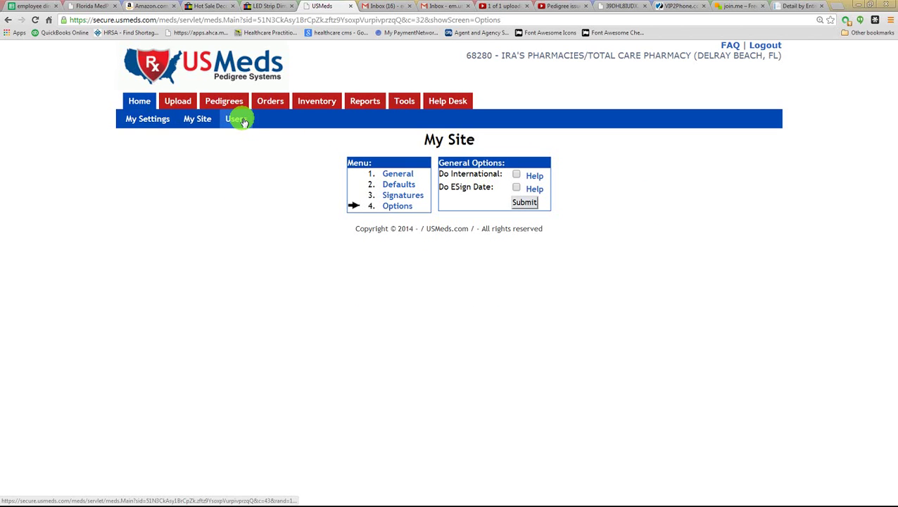
# - Open the Users list from the Home menu, showing the single Manager account
pyautogui.moveTo(179, 103)
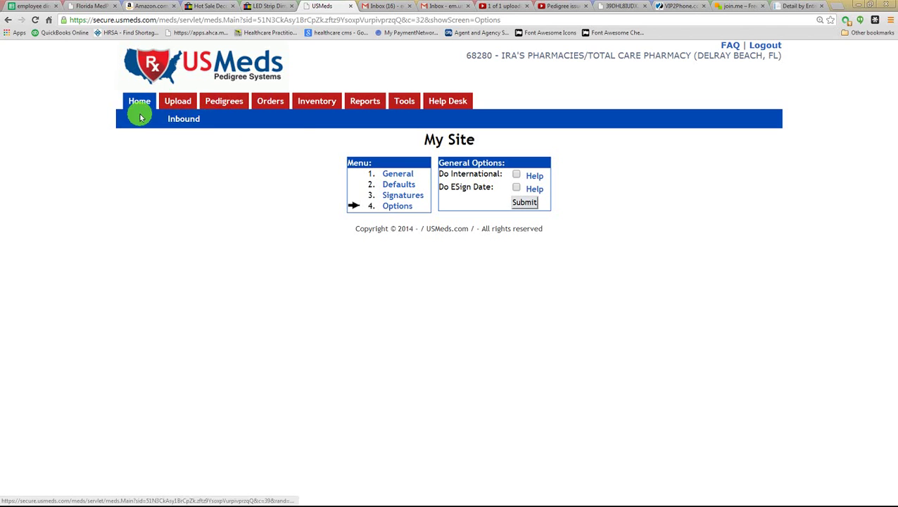
pyautogui.moveTo(139, 107)
pyautogui.click(231, 123)
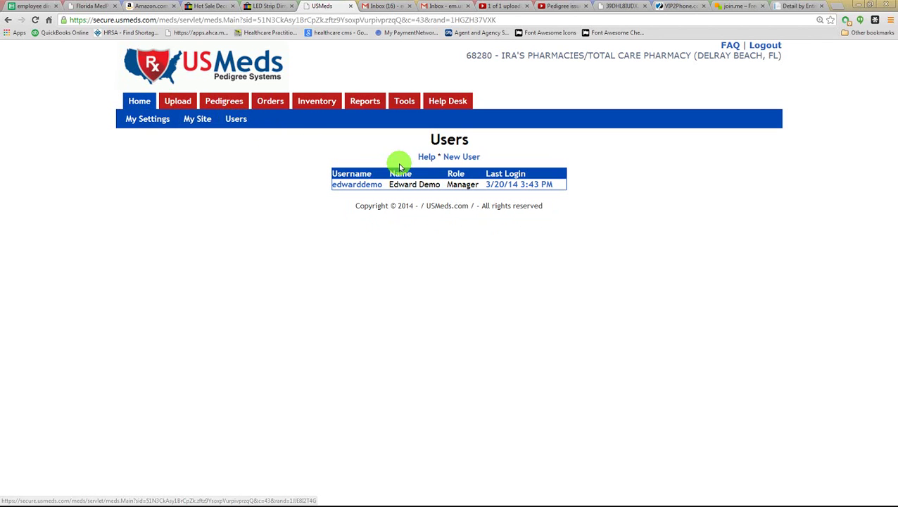
pyautogui.click(459, 162)
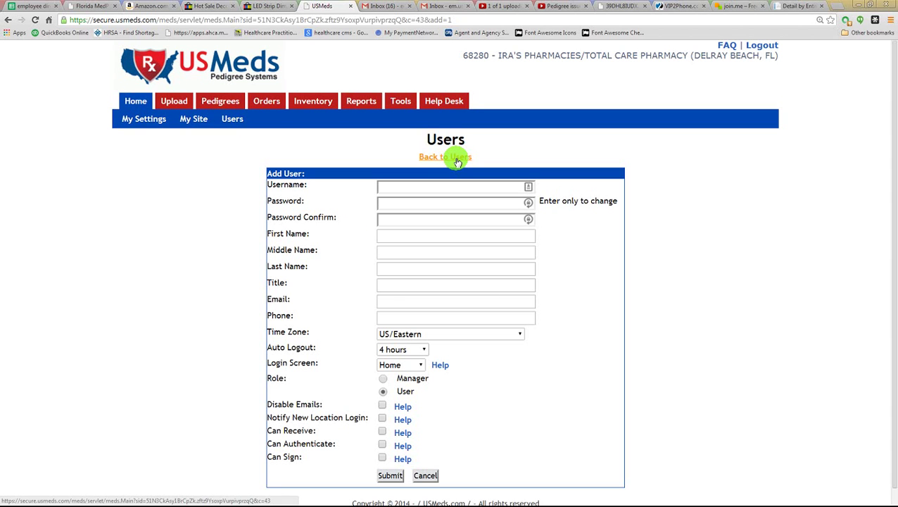
pyautogui.click(426, 474)
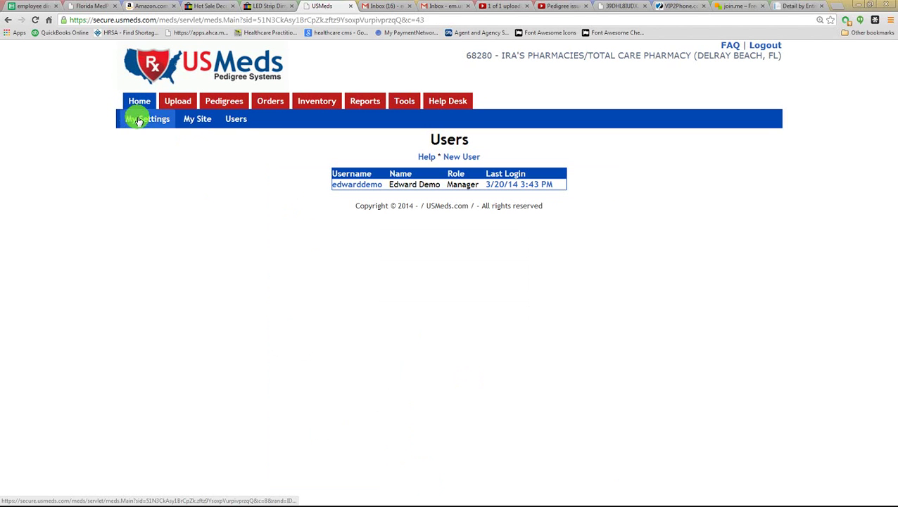
pyautogui.moveTo(173, 99)
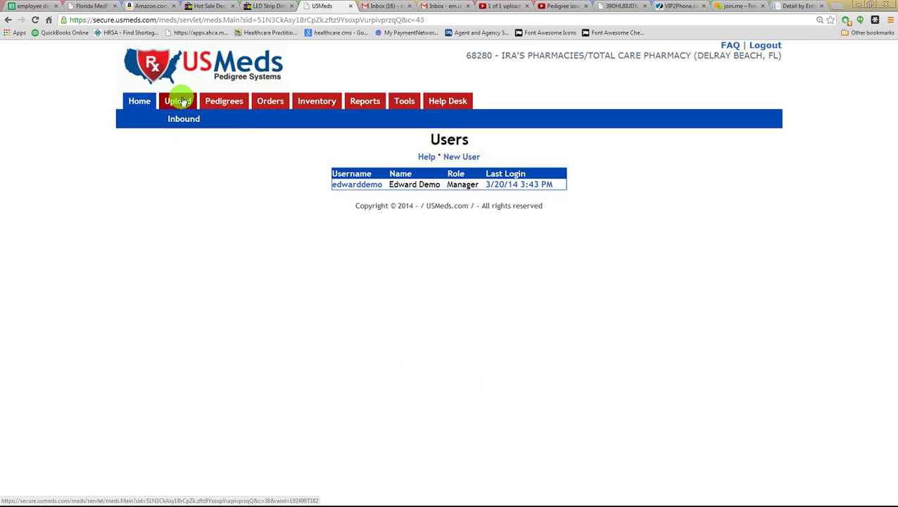
pyautogui.moveTo(214, 104)
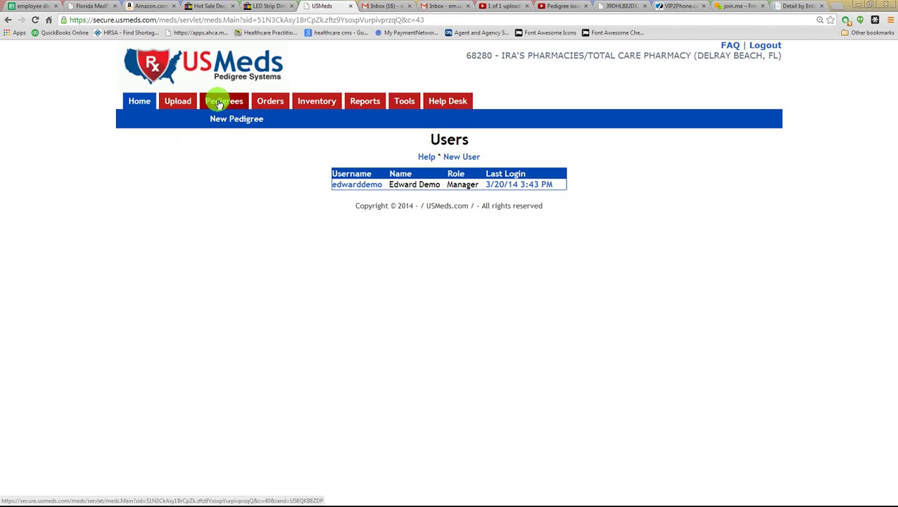
# - Show the Pedigrees list and place the cursor in the View Options Search field
pyautogui.click(219, 104)
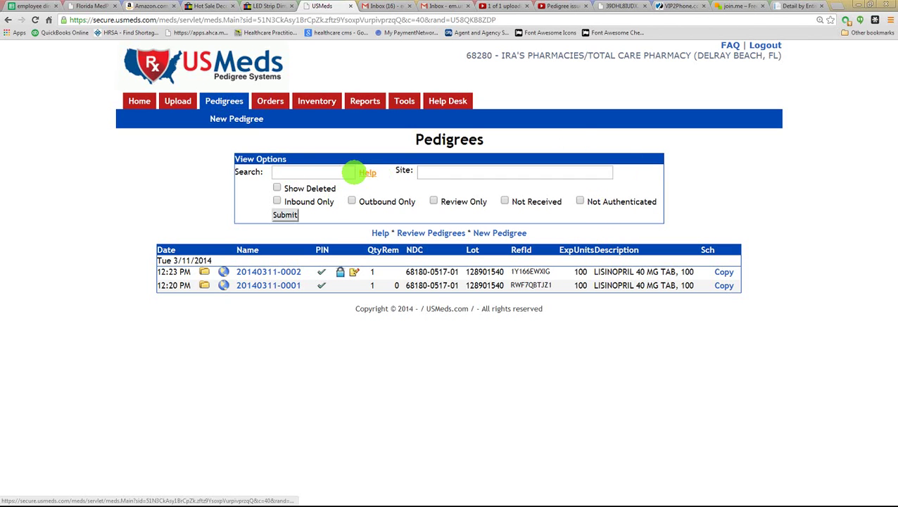
pyautogui.click(334, 171)
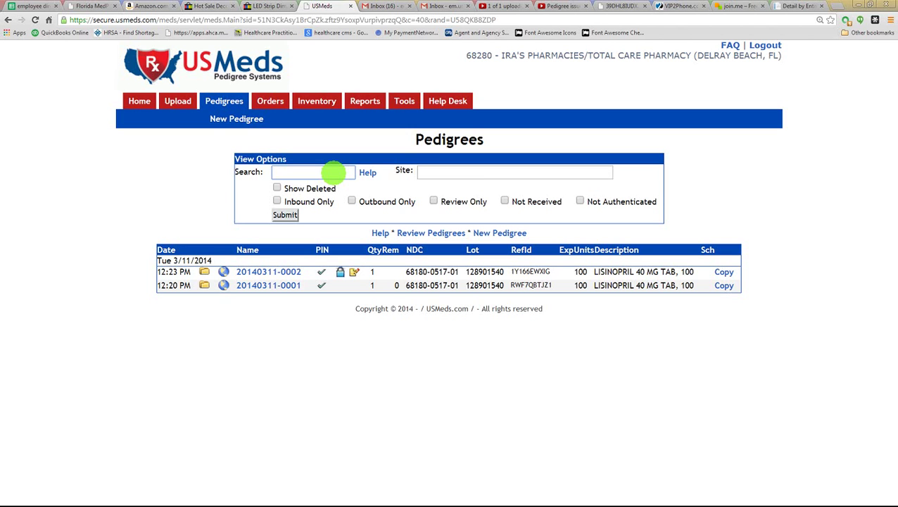
pyautogui.click(333, 173)
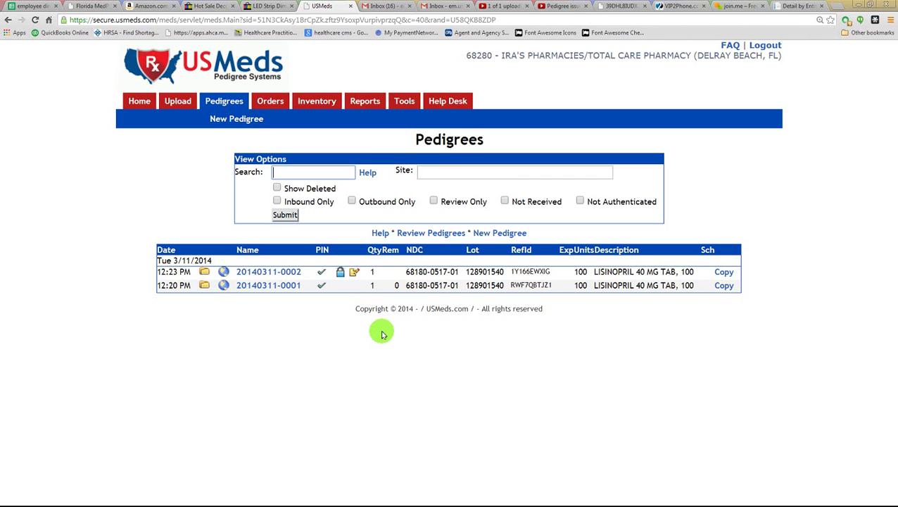
pyautogui.click(427, 177)
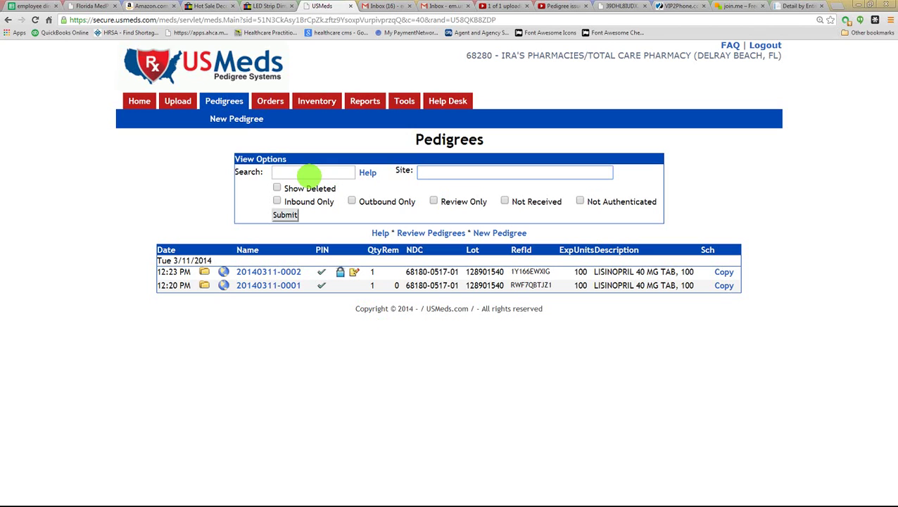
pyautogui.click(308, 175)
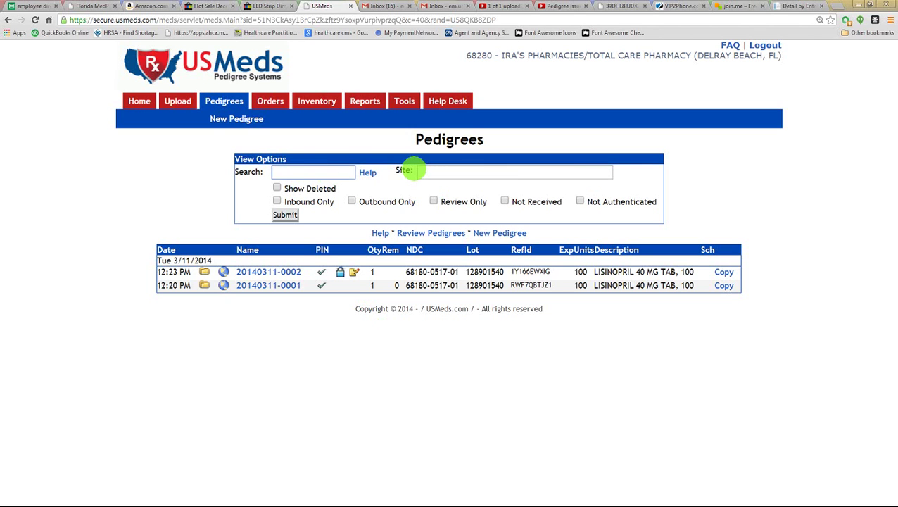
pyautogui.click(417, 171)
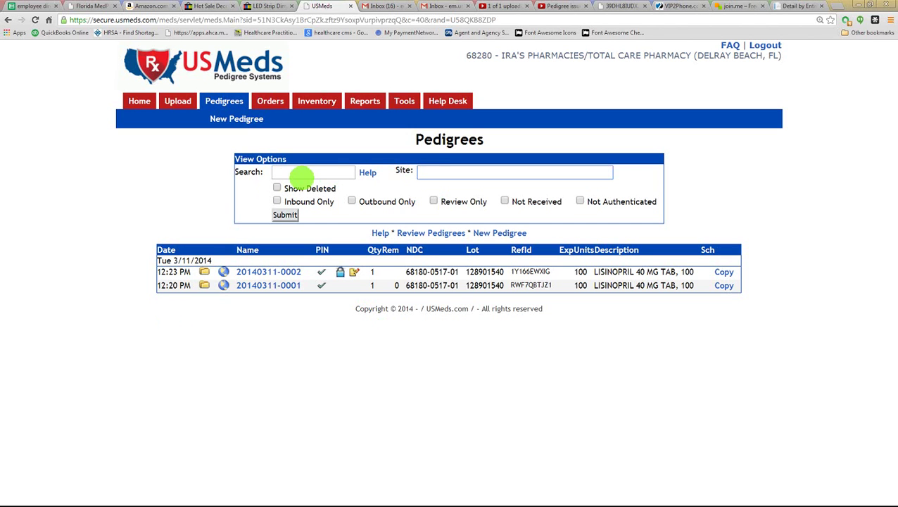
pyautogui.click(291, 175)
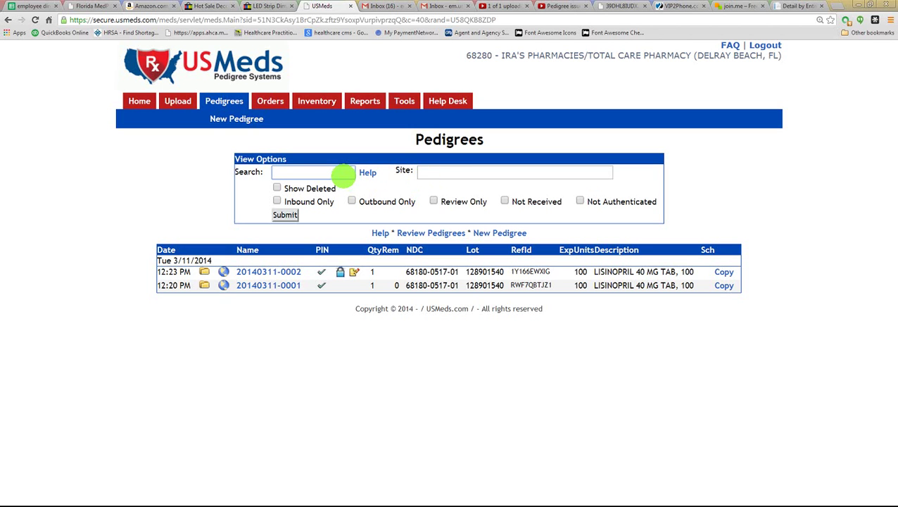
pyautogui.click(428, 173)
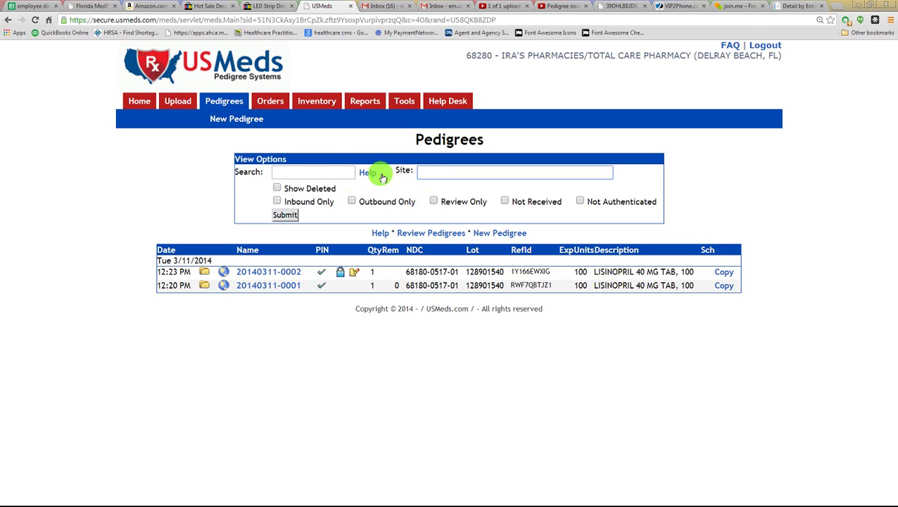
pyautogui.click(336, 171)
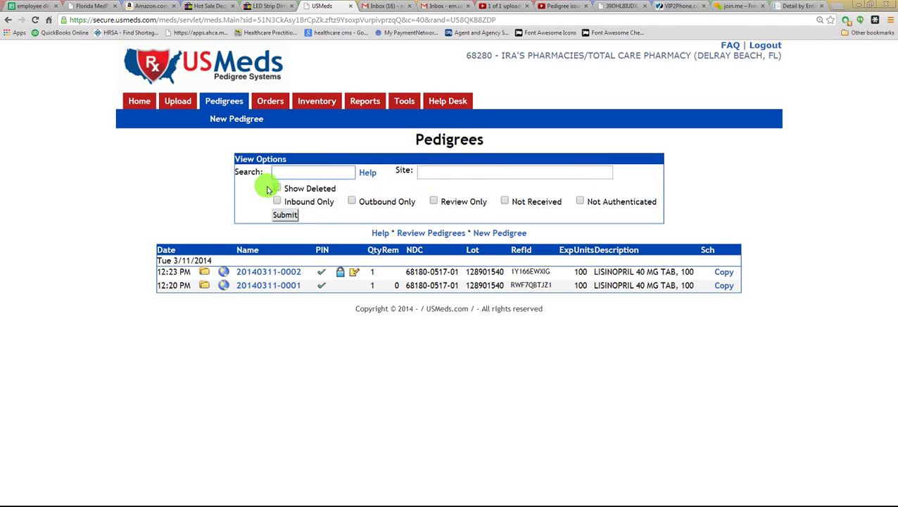
# - Filter pedigrees to Outbound Only, Review Only and Not Received
pyautogui.click(311, 203)
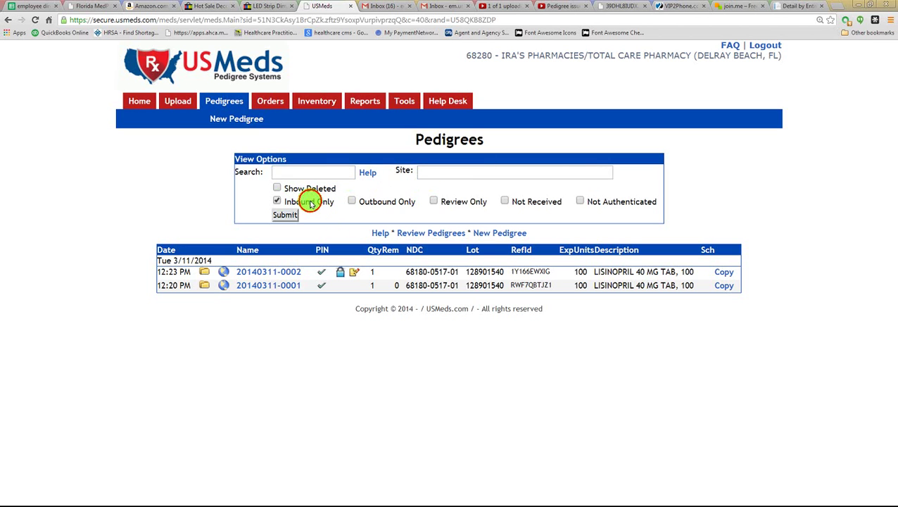
pyautogui.click(355, 202)
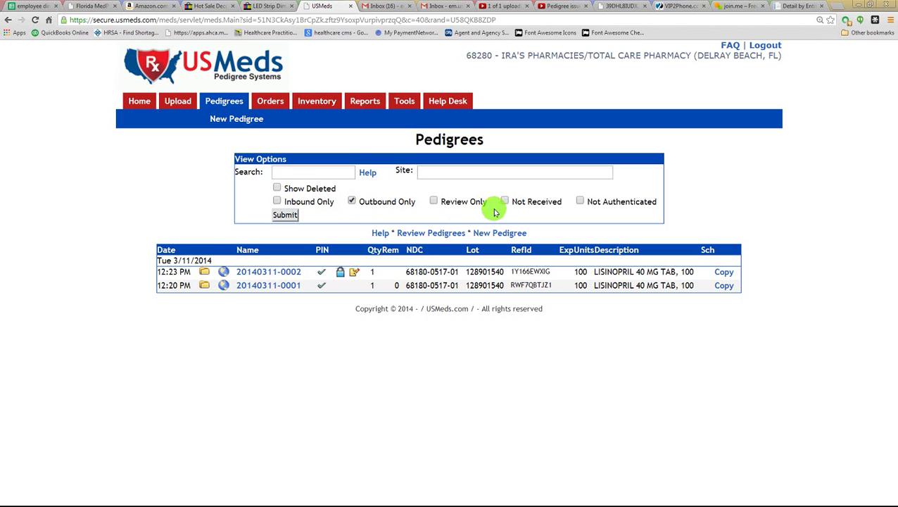
pyautogui.click(456, 207)
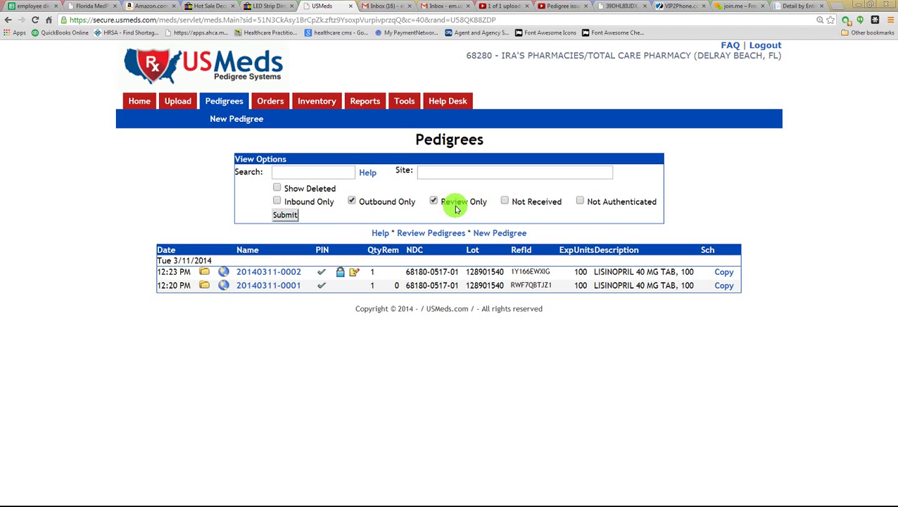
pyautogui.click(521, 201)
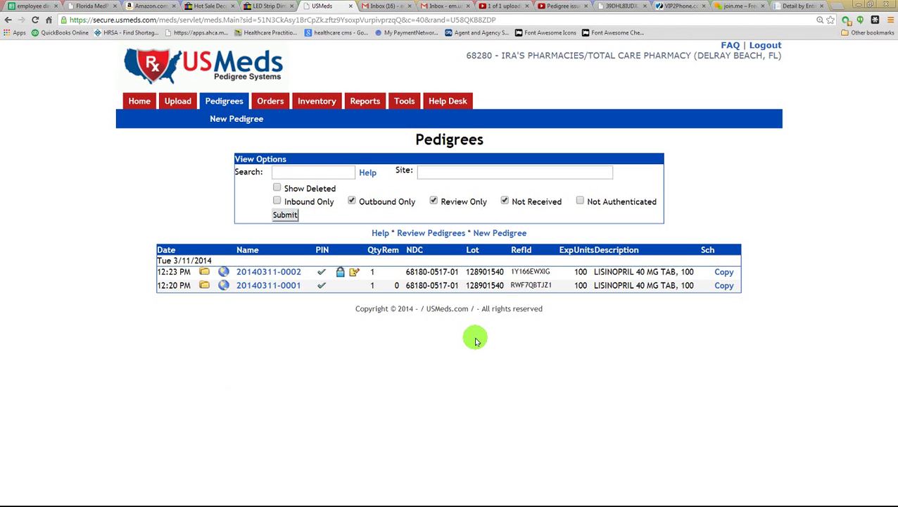
pyautogui.click(220, 121)
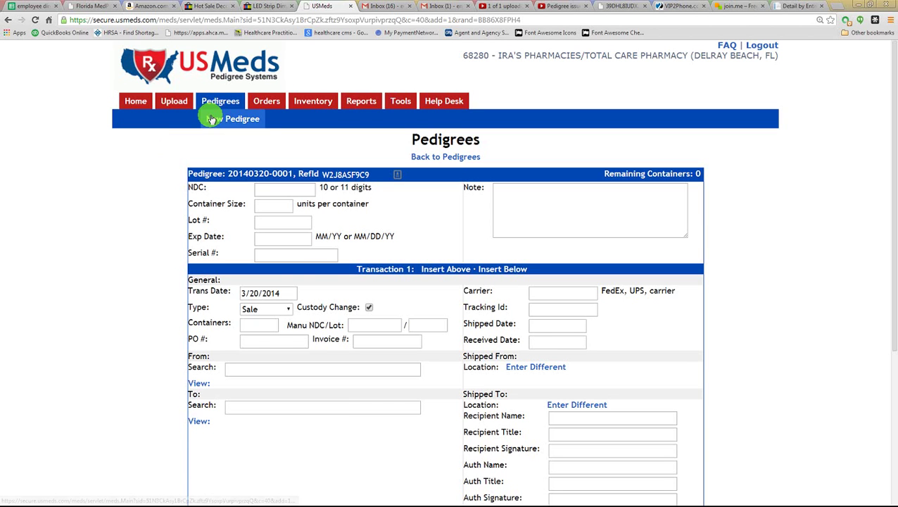
pyautogui.scroll(-2, 110, 218)
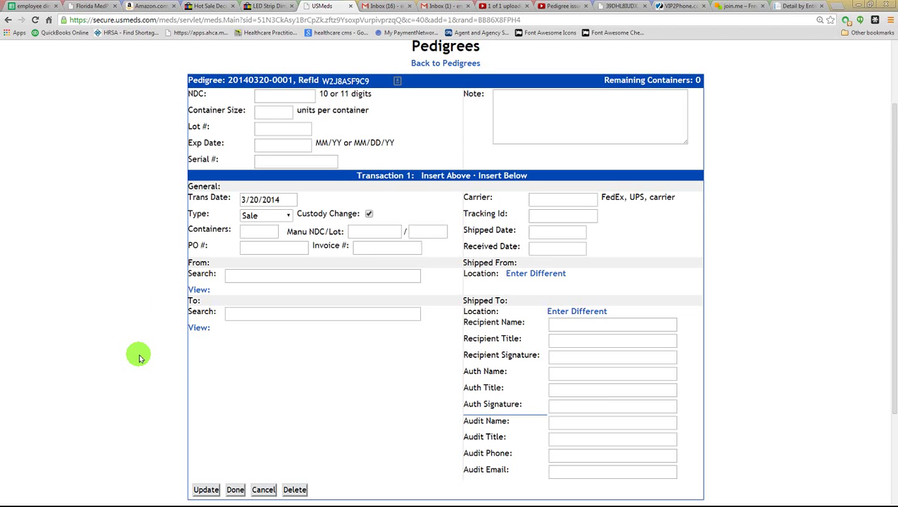
pyautogui.click(294, 489)
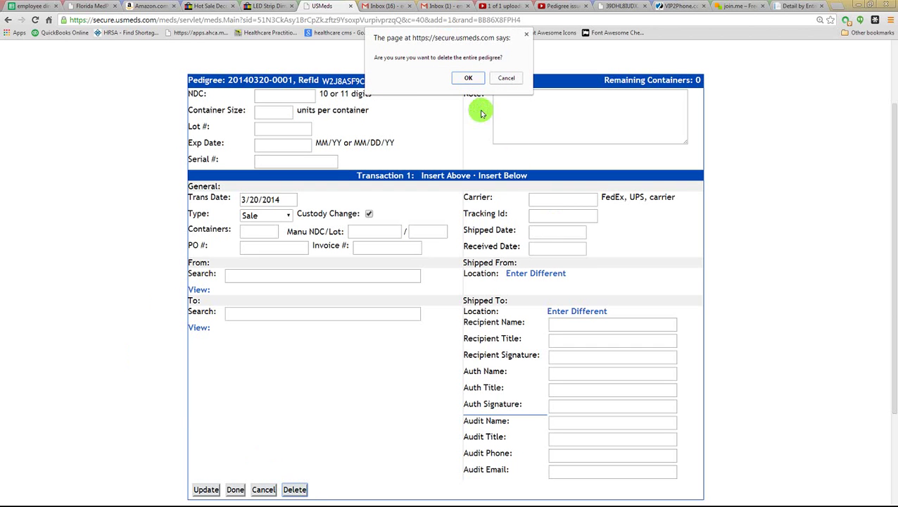
pyautogui.click(466, 81)
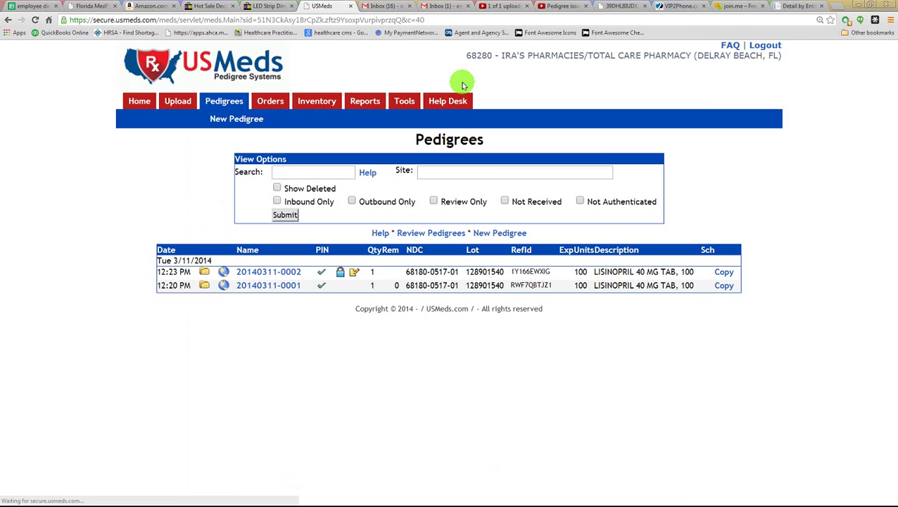
pyautogui.moveTo(274, 100)
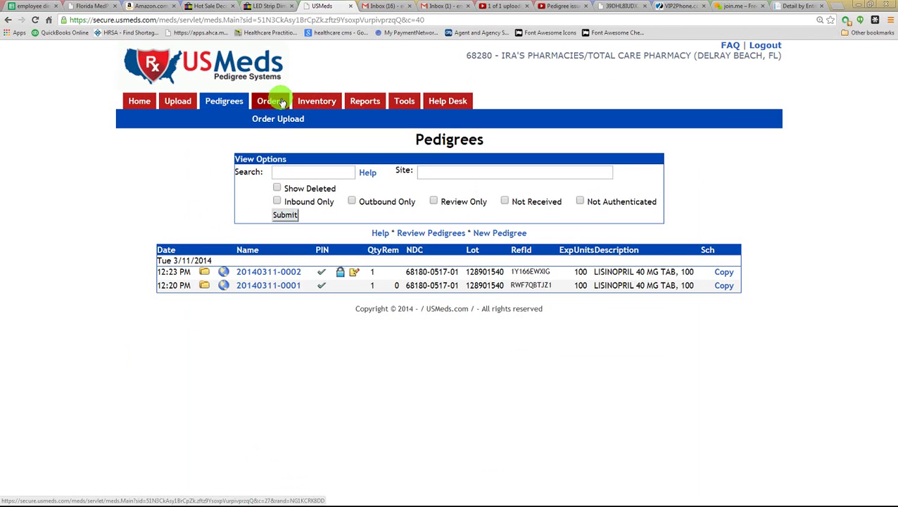
# - View the Orders list, then the Inventory page showing no remaining containers
pyautogui.click(280, 102)
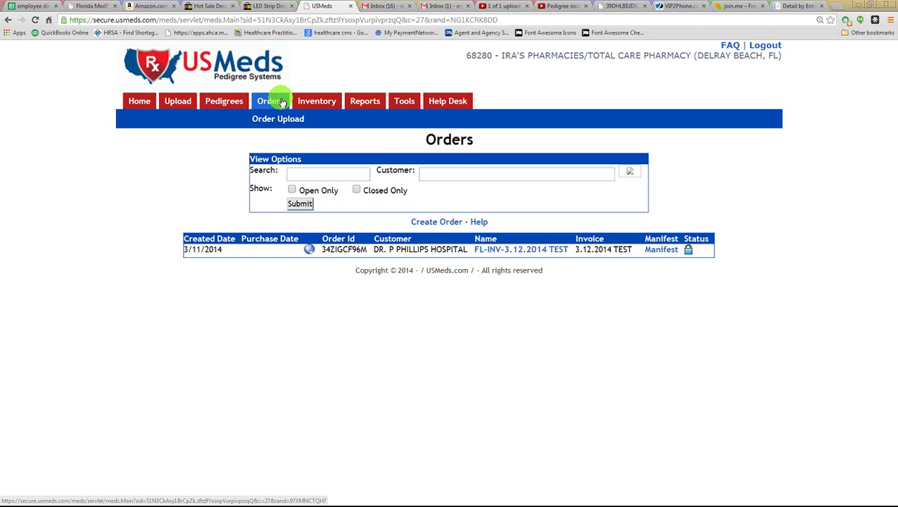
pyautogui.click(307, 103)
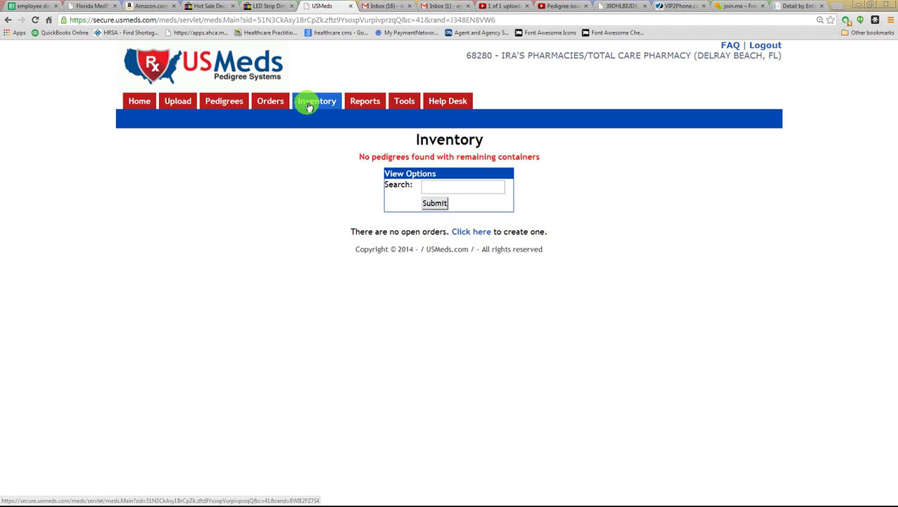
# - Open the Reports page listing general reports from Sites to Pedigree Verification
pyautogui.click(369, 101)
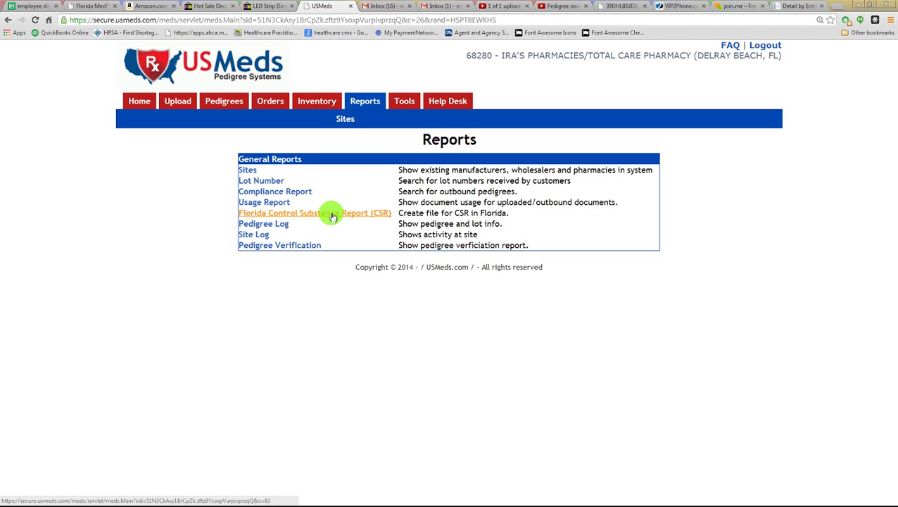
# - Open the Florida Control Substance Report with CSR File ticked, then go to Tools > Drug Info
pyautogui.click(332, 214)
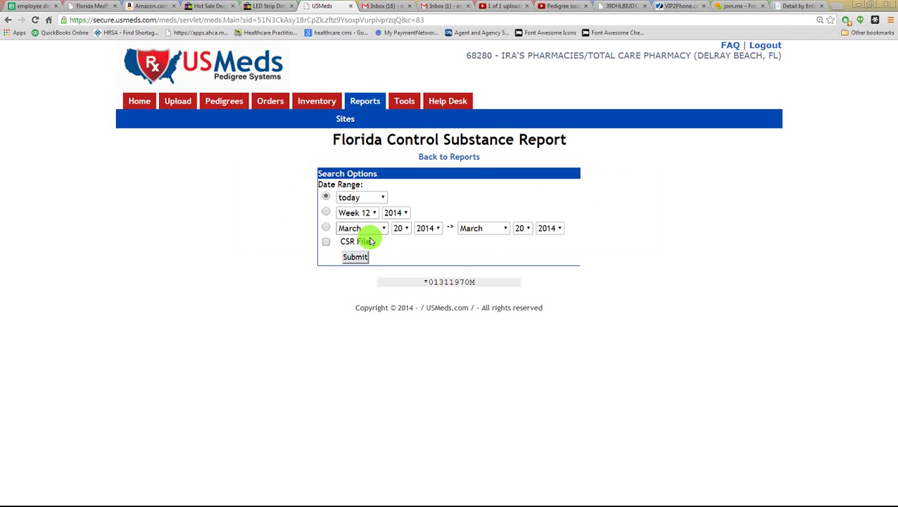
pyautogui.click(326, 244)
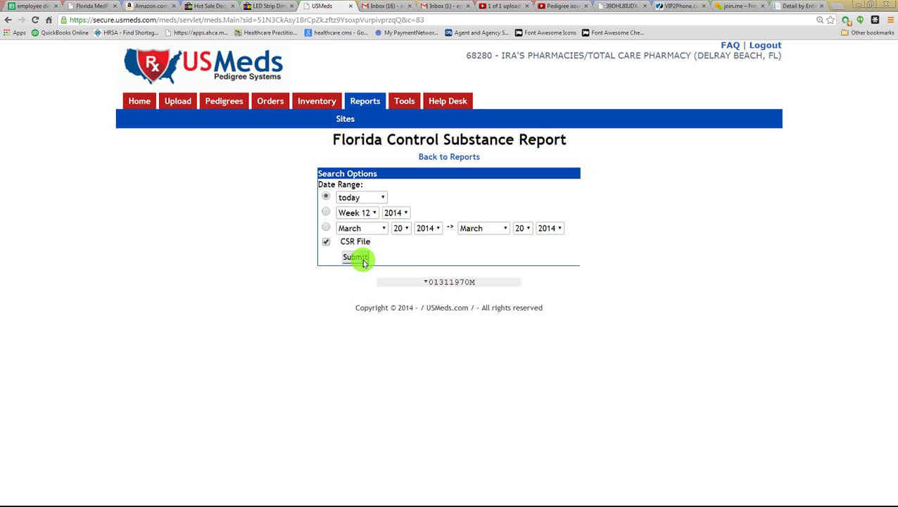
pyautogui.moveTo(408, 104)
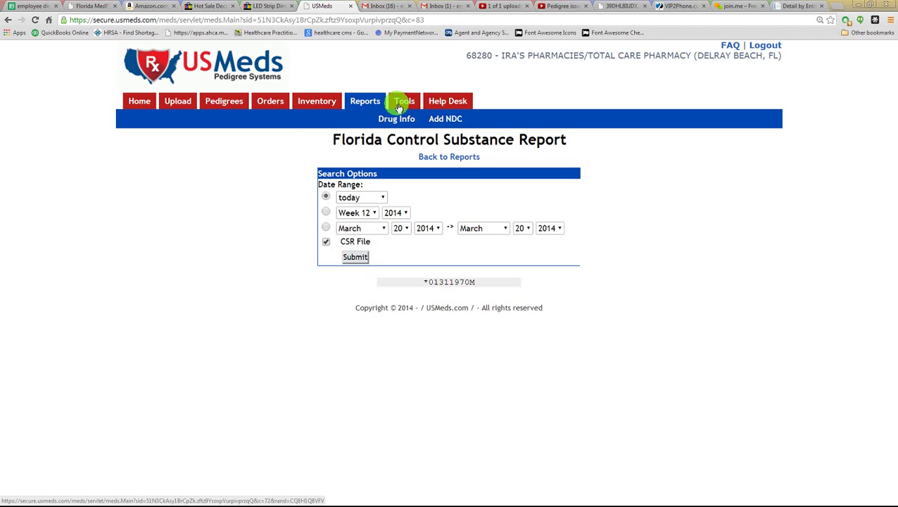
pyautogui.click(399, 122)
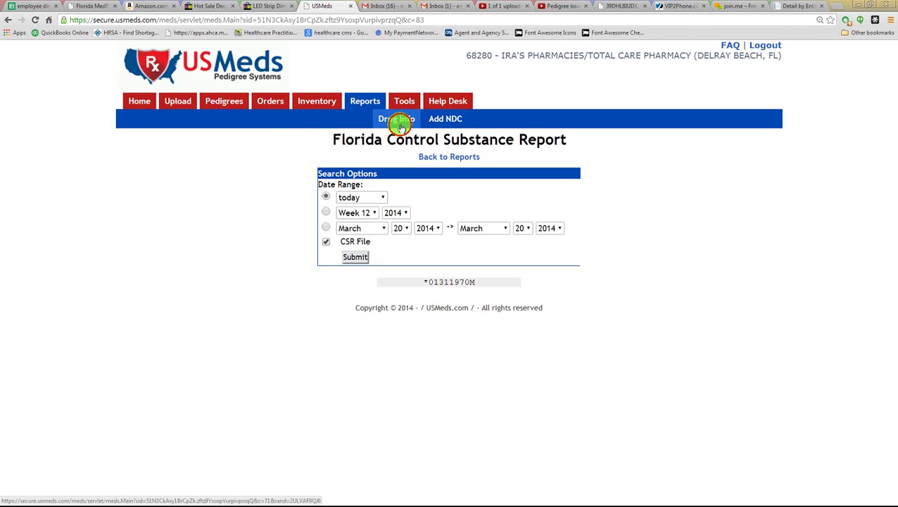
# - Start from the Drug Info Search field, then reach the Add NDC page under Tools
pyautogui.click(459, 162)
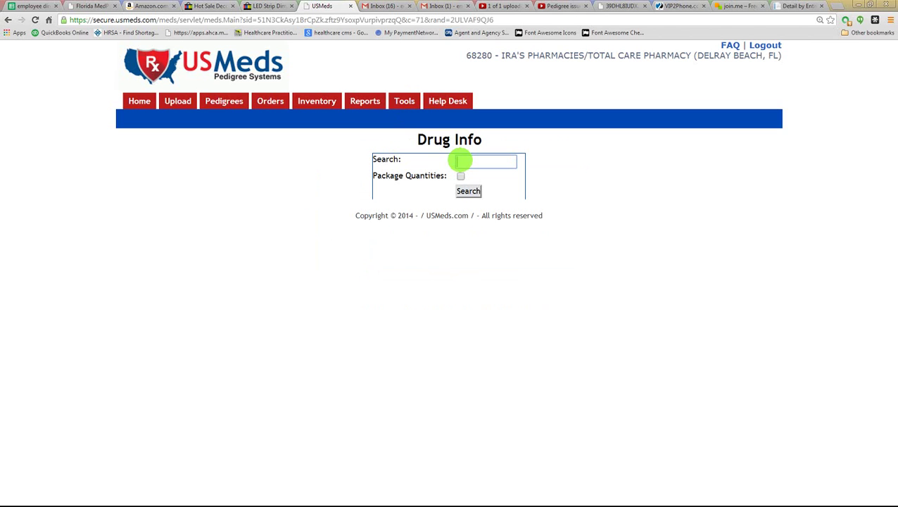
pyautogui.moveTo(404, 107)
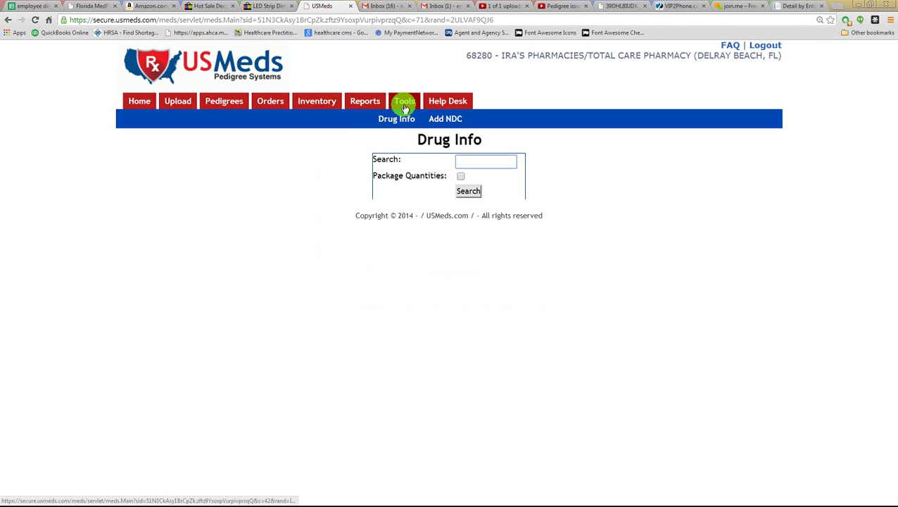
pyautogui.click(438, 124)
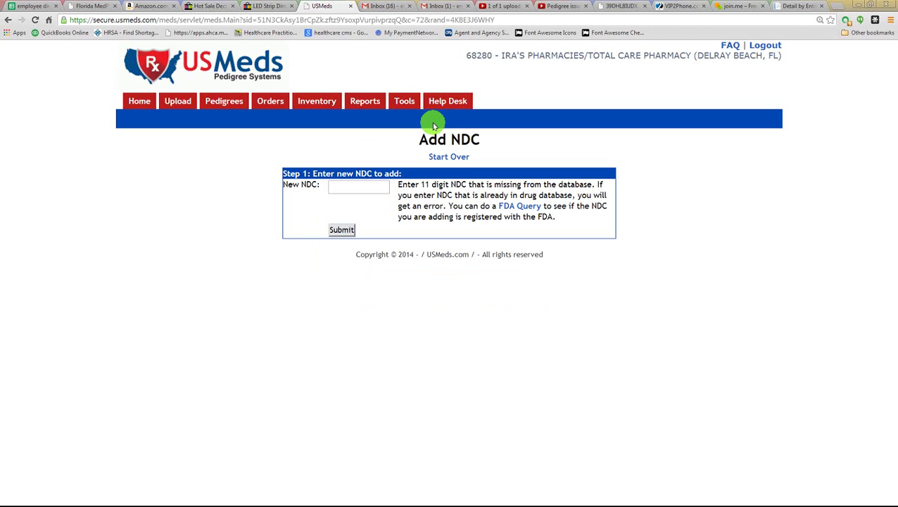
pyautogui.moveTo(437, 103)
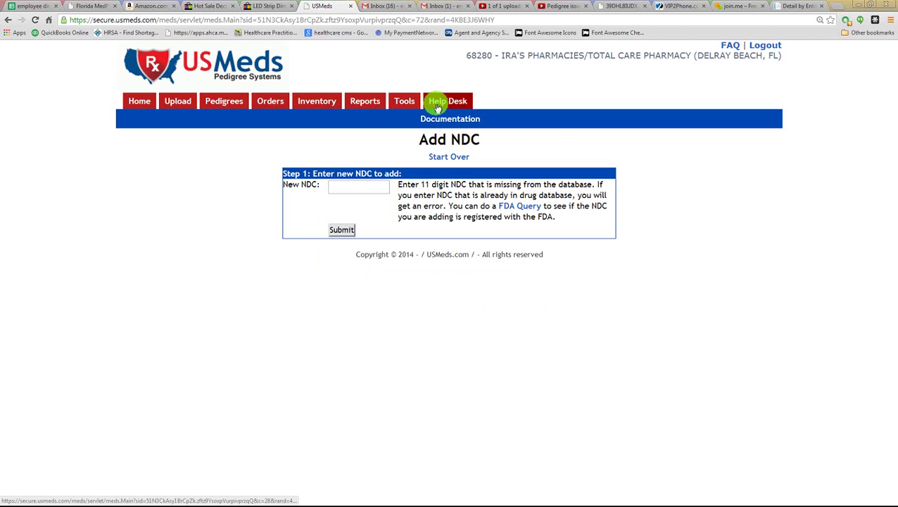
pyautogui.click(437, 103)
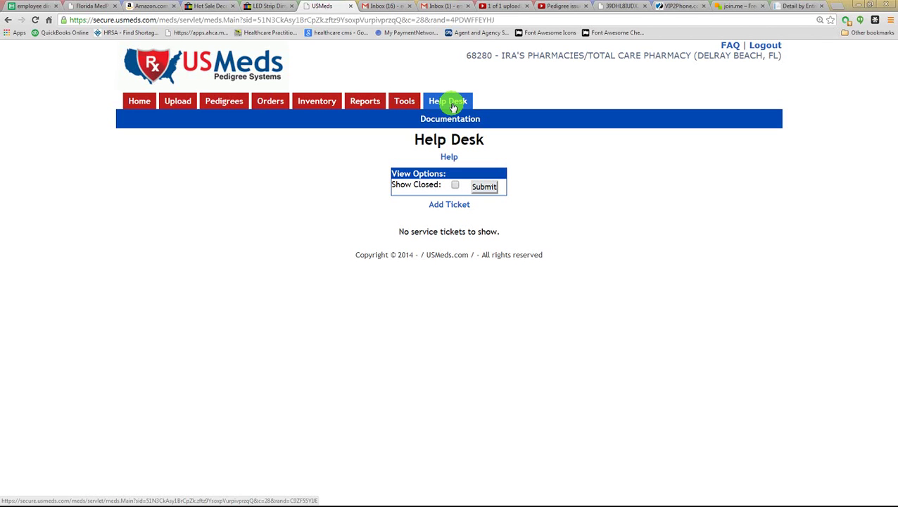
pyautogui.click(451, 203)
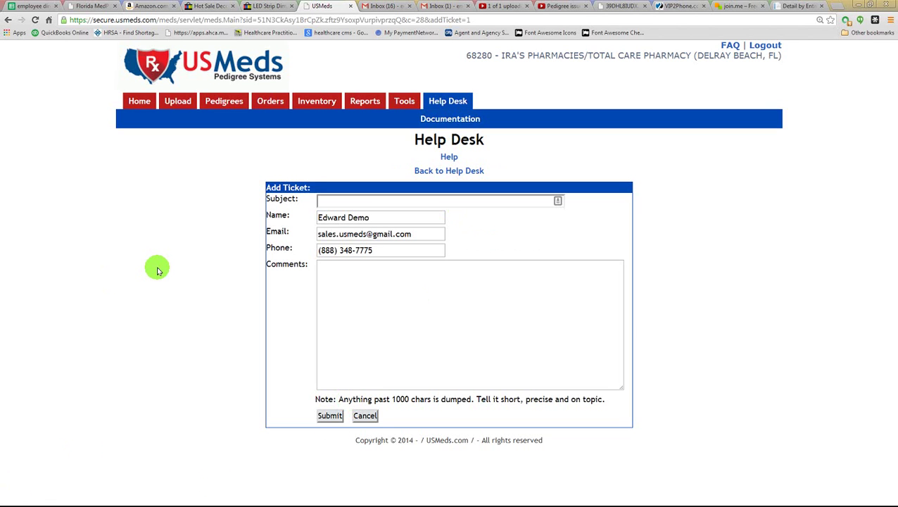
pyautogui.click(177, 103)
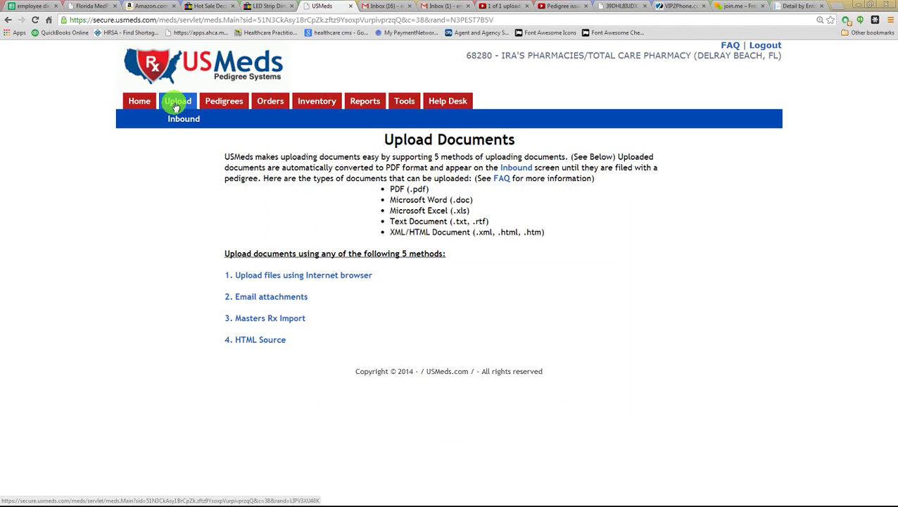
# - Expand the Email attachments and browser upload sections, then open 3. Masters Rx Import
pyautogui.click(250, 297)
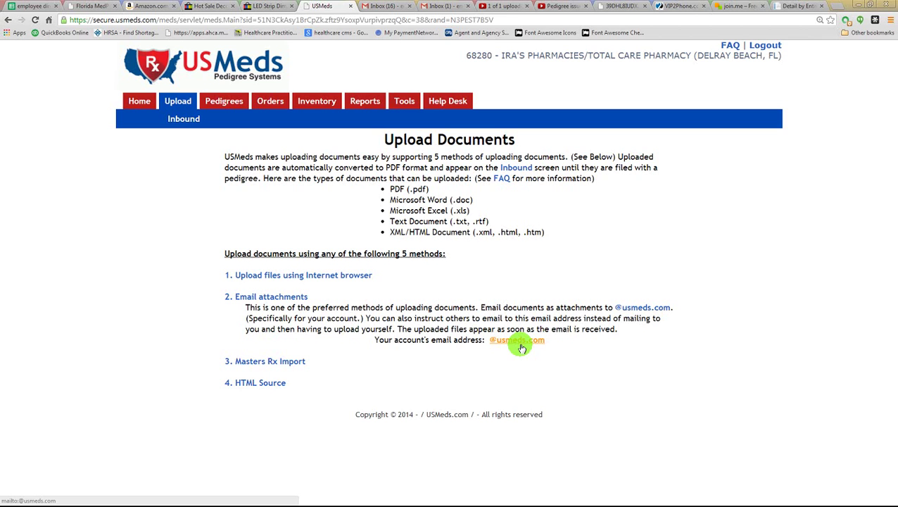
pyautogui.click(304, 276)
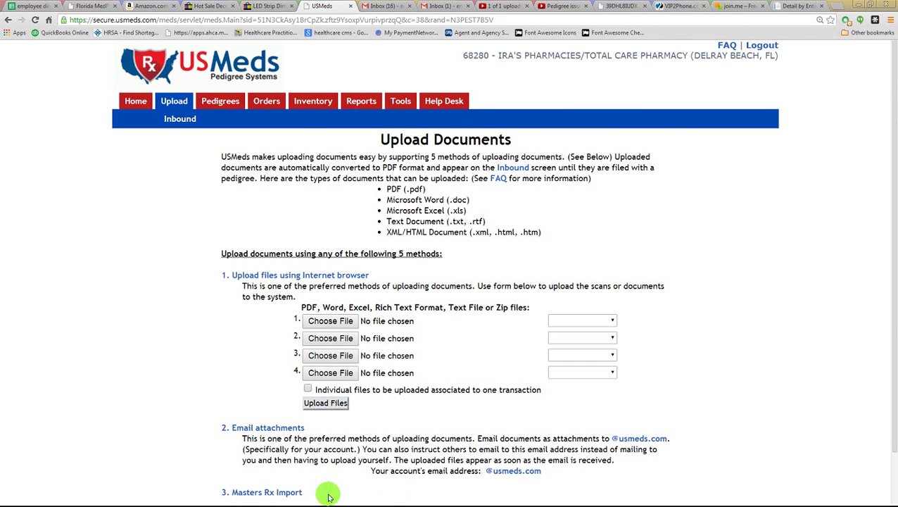
pyautogui.scroll(-1, 315, 487)
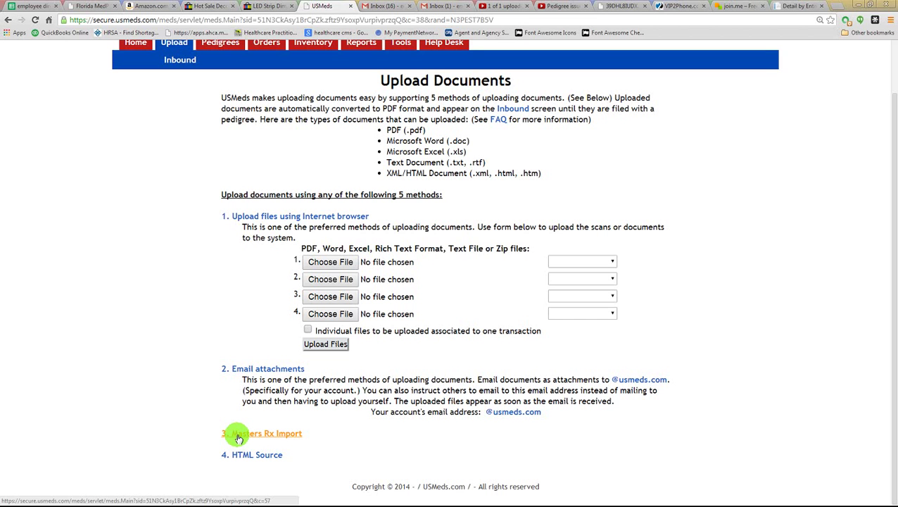
pyautogui.click(238, 436)
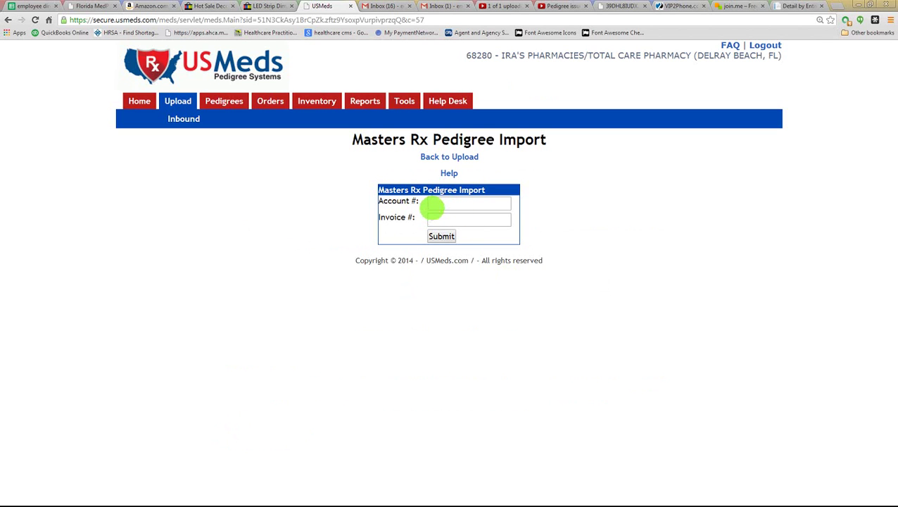
# - Leave the Masters Rx import form via Back to Upload and open 4. HTML Source
pyautogui.click(431, 205)
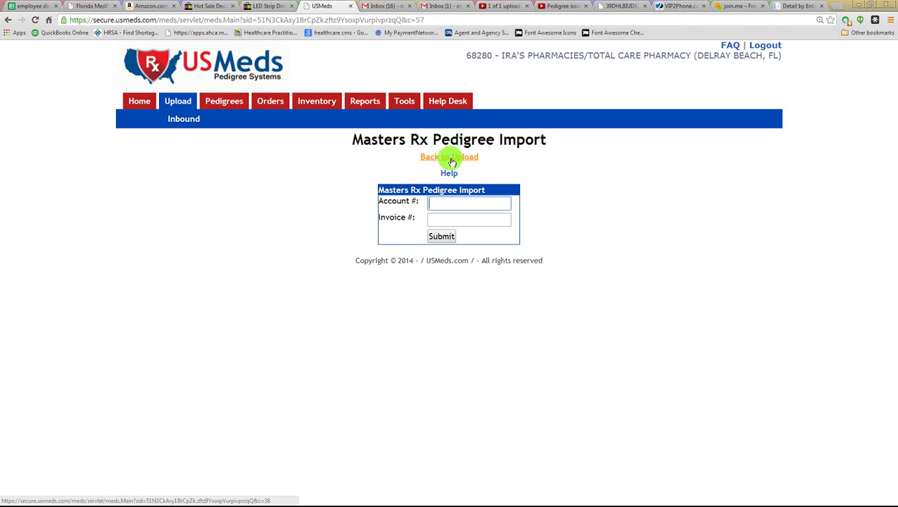
pyautogui.click(451, 159)
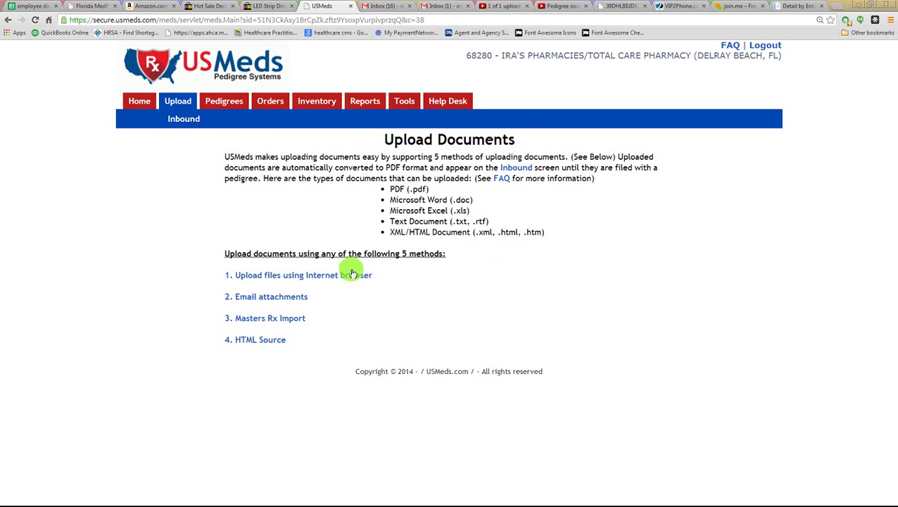
pyautogui.click(248, 344)
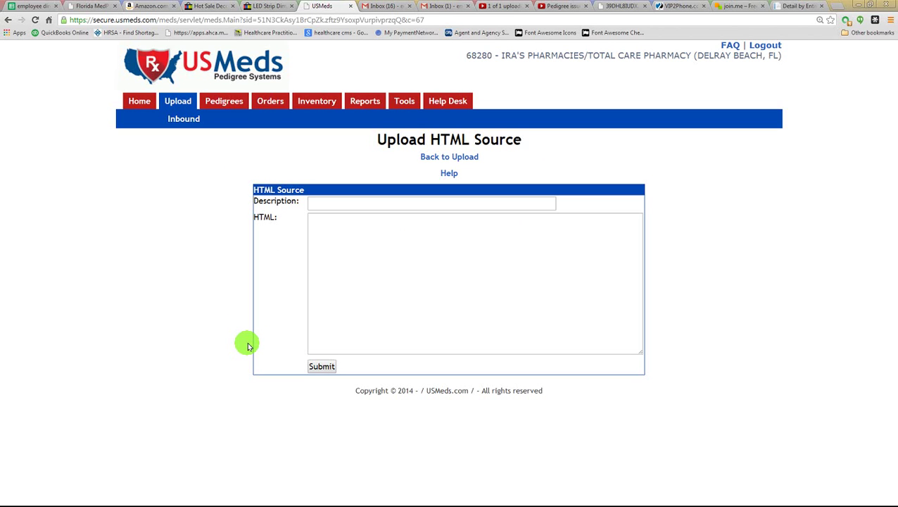
# - Inspect the HTML textarea of the Upload HTML Source form, then return via Back to Upload
pyautogui.click(314, 229)
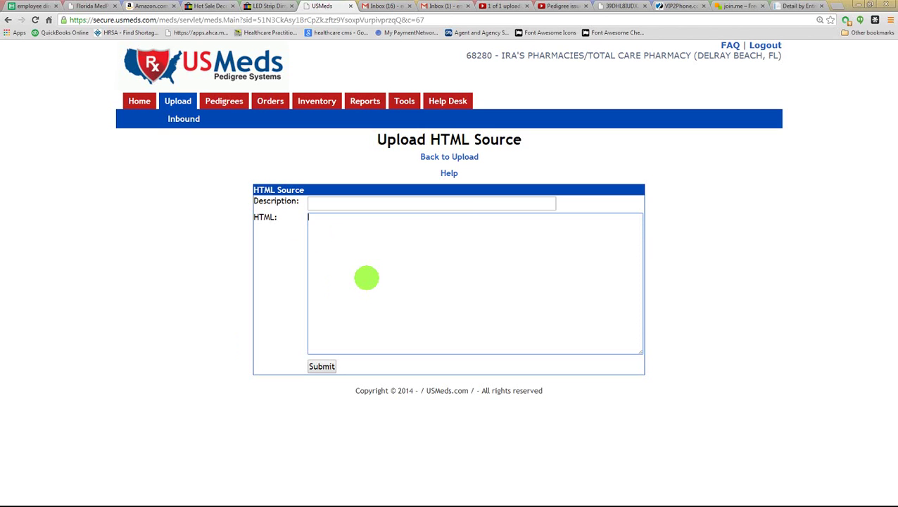
pyautogui.click(426, 157)
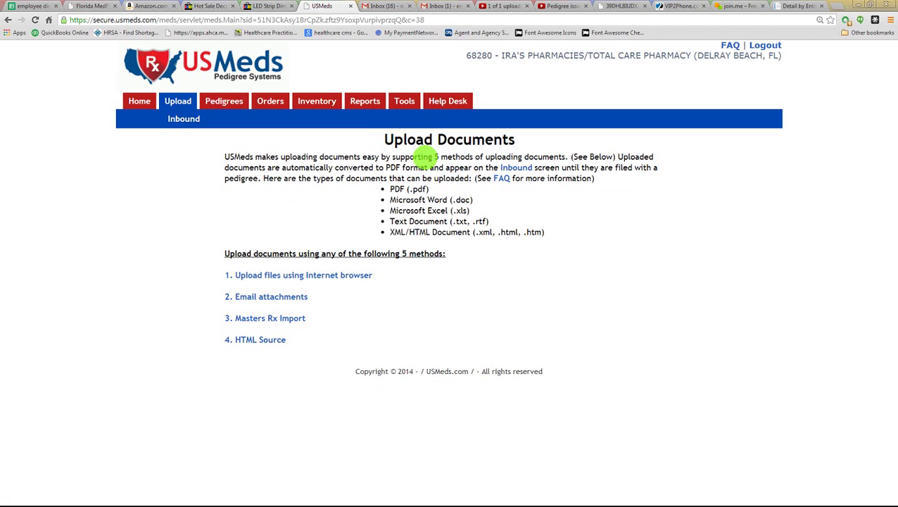
# - Choose MINOCYCLINE.pdf, CEPHALEXIN.pdf and captopril.pdf in browser upload rows 1–3
pyautogui.moveTo(229, 101)
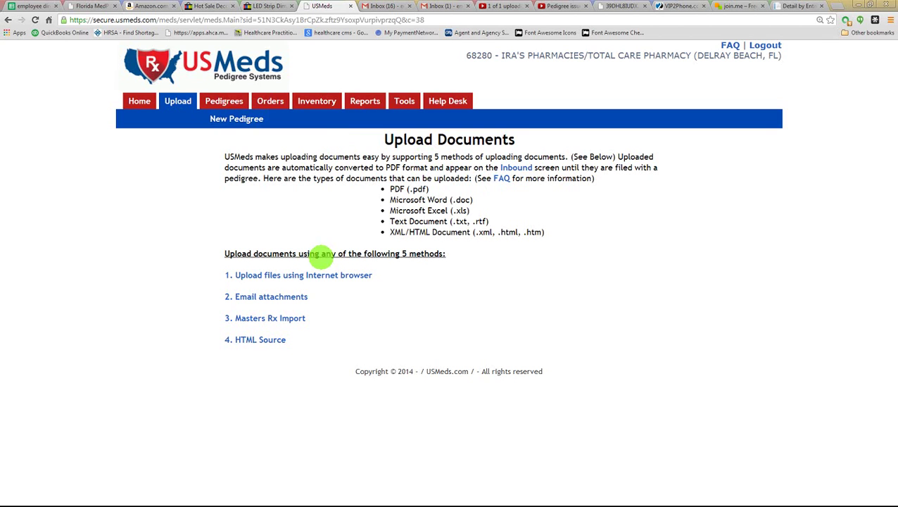
pyautogui.click(259, 275)
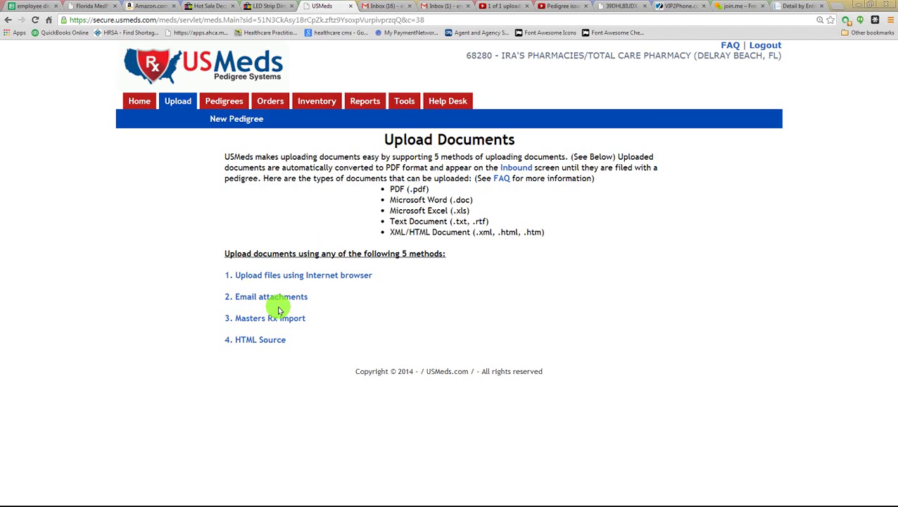
pyautogui.click(243, 278)
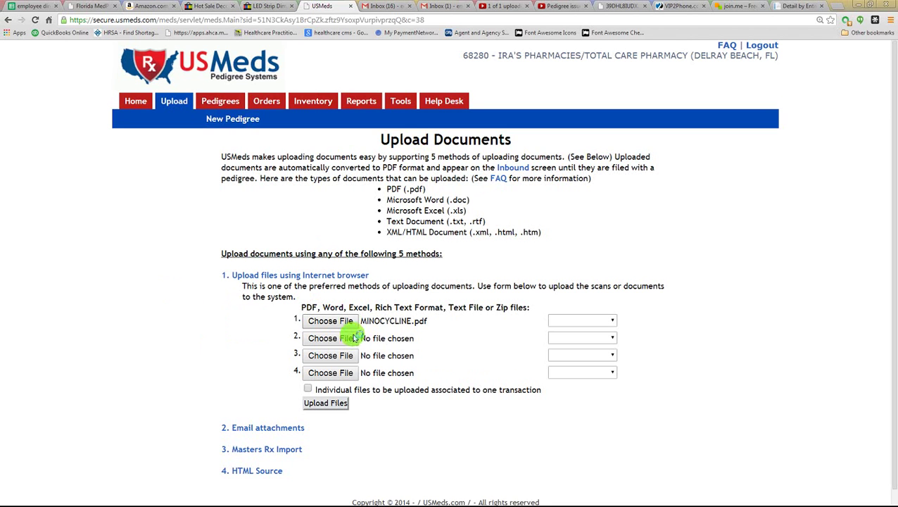
pyautogui.click(352, 339)
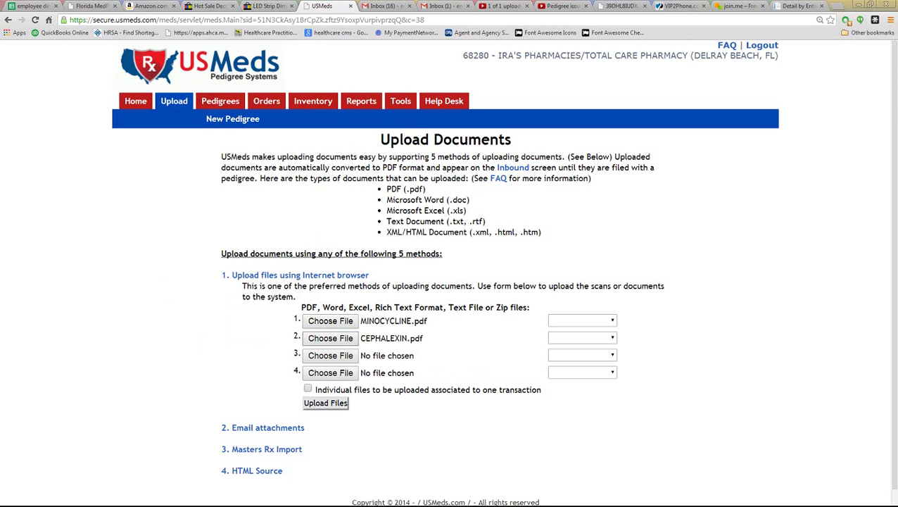
pyautogui.click(311, 360)
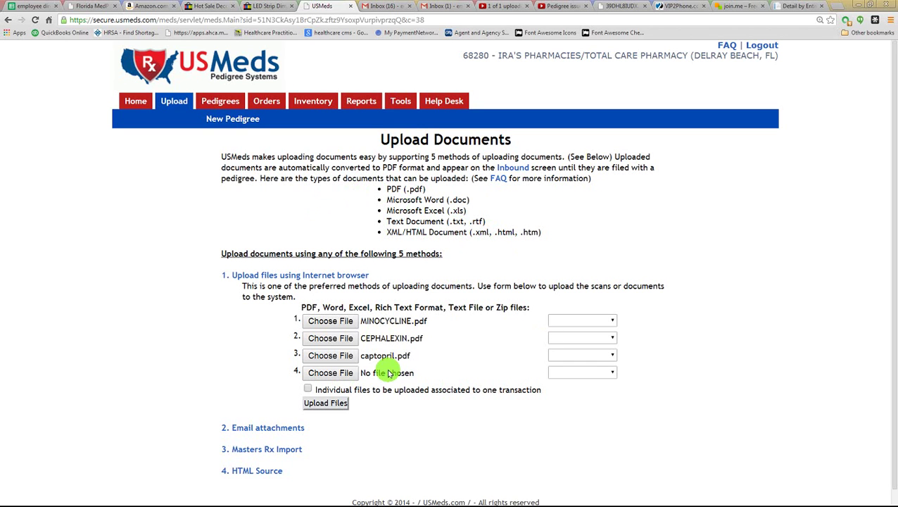
# - Upload the three PDFs and check the Pedigrees list for the new 3/20/2014 entries
pyautogui.click(318, 403)
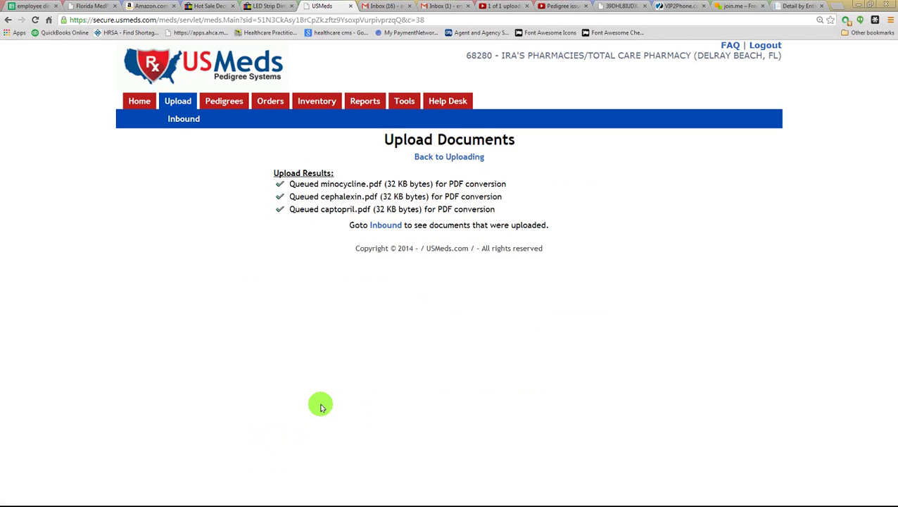
pyautogui.click(219, 102)
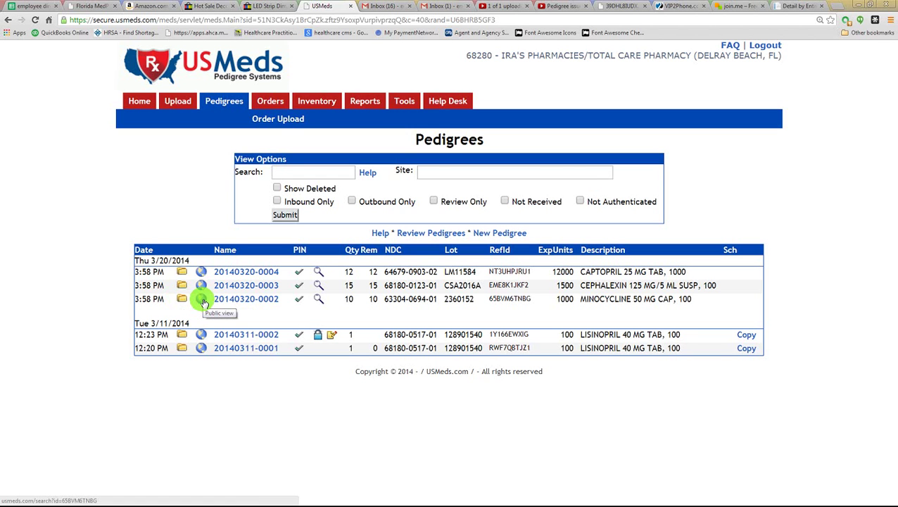
pyautogui.click(202, 302)
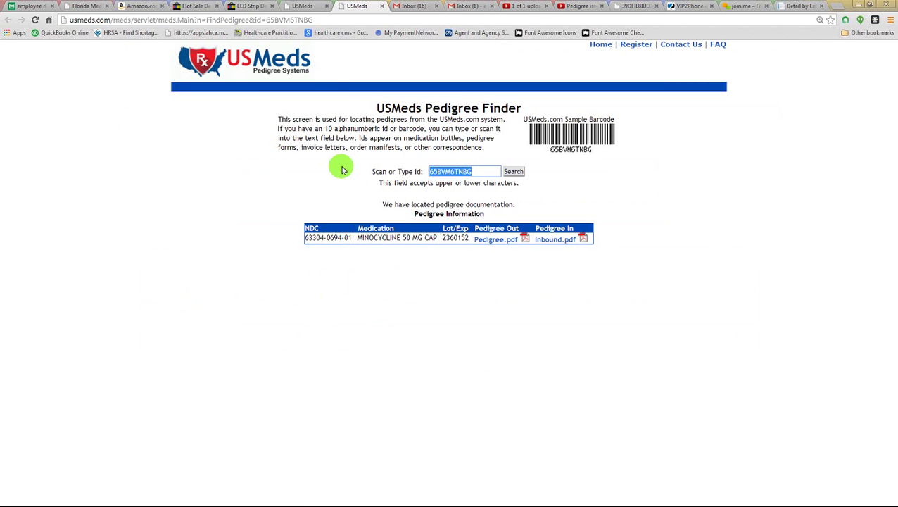
pyautogui.click(302, 7)
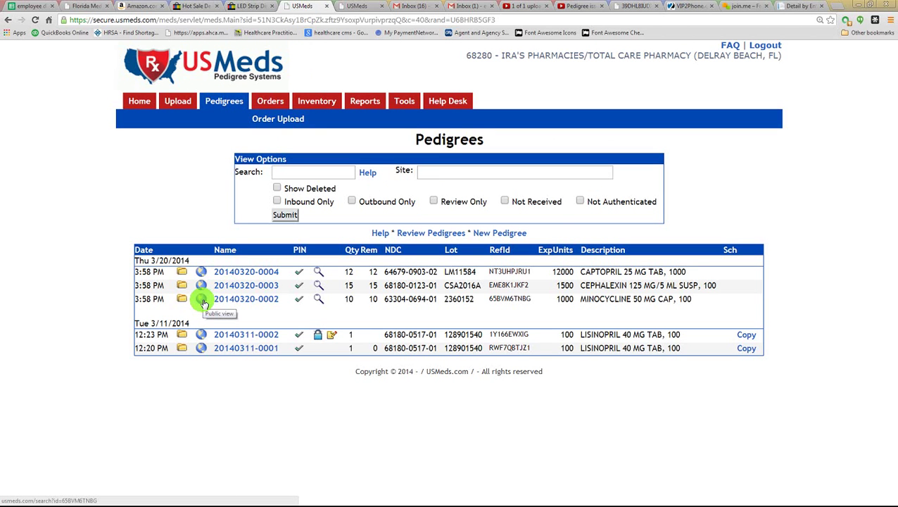
pyautogui.rightClick(203, 302)
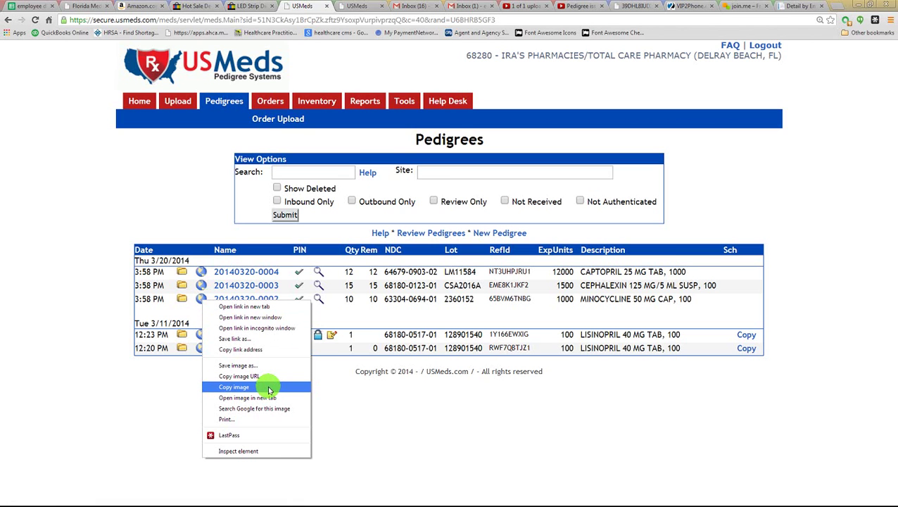
pyautogui.click(240, 350)
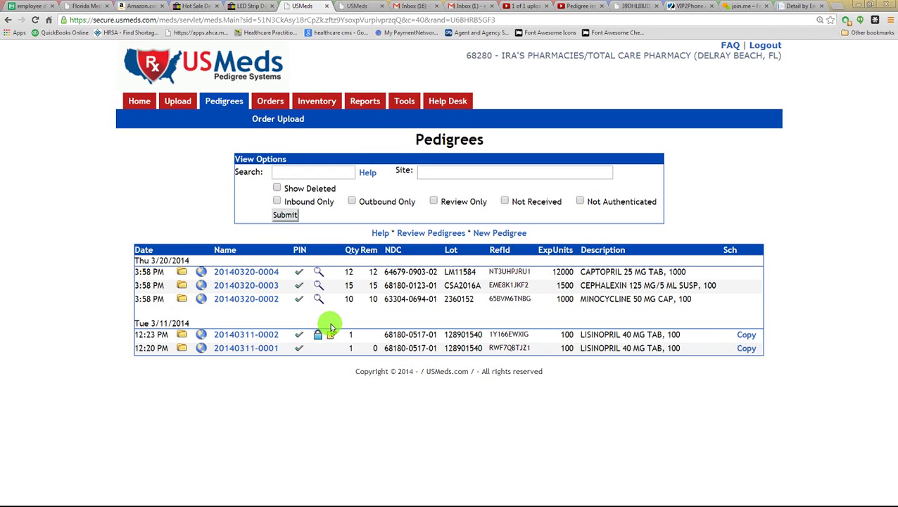
pyautogui.click(243, 302)
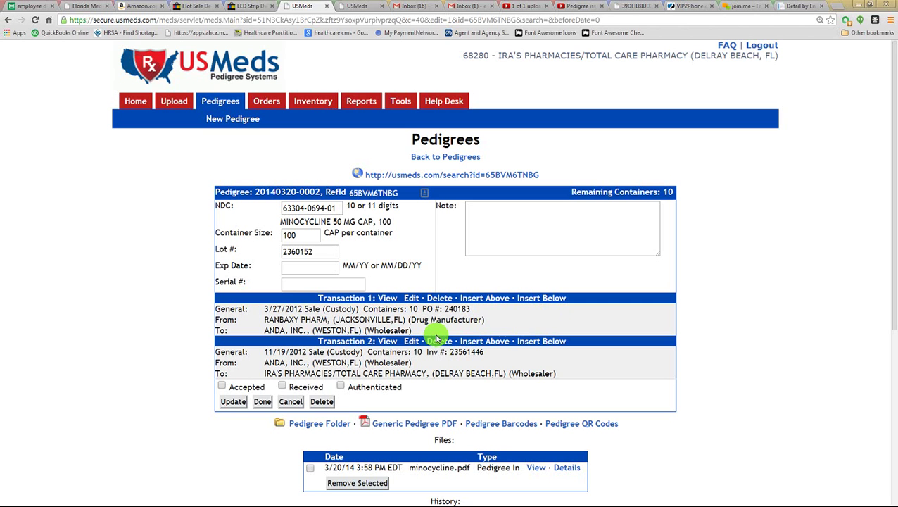
# - Expand Transactions 1 and 2, revealing the 11/19/2012 sale of 10 containers to the pharmacy
pyautogui.click(386, 298)
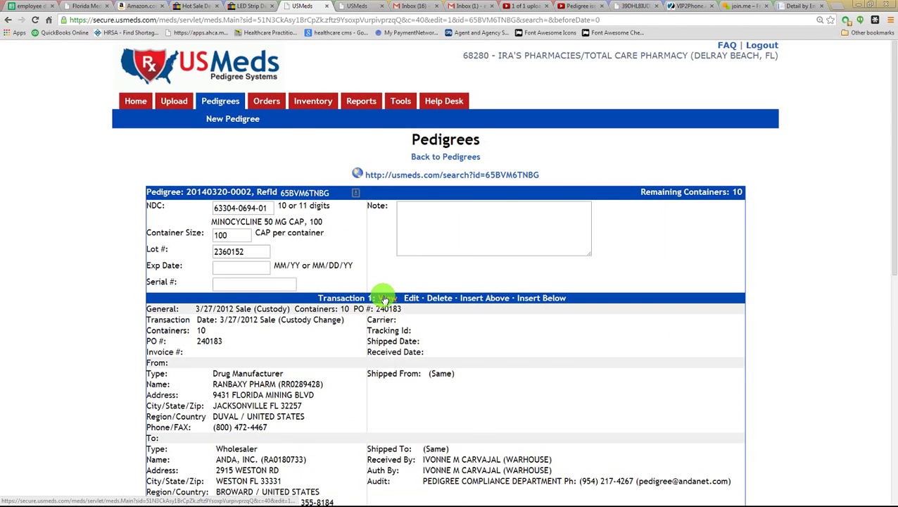
pyautogui.scroll(-2, 383, 298)
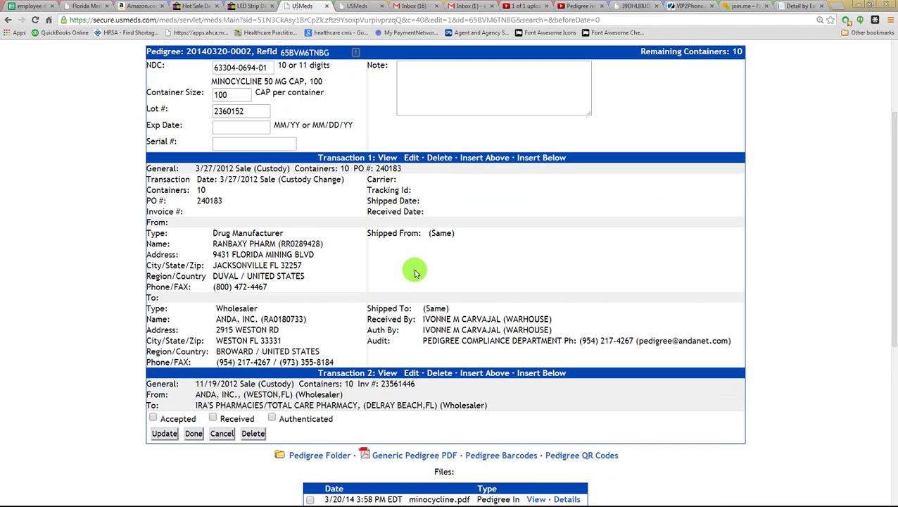
pyautogui.scroll(-3, 411, 267)
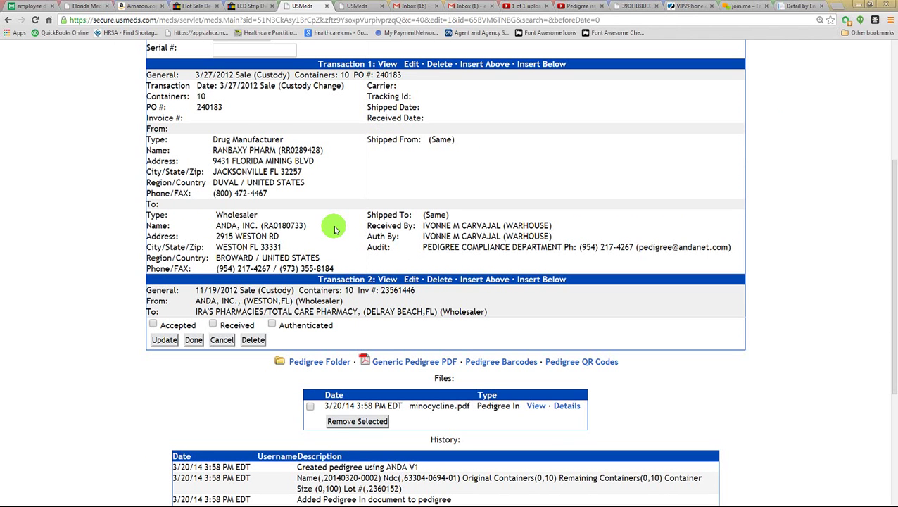
pyautogui.click(387, 280)
pyautogui.scroll(-1, 384, 281)
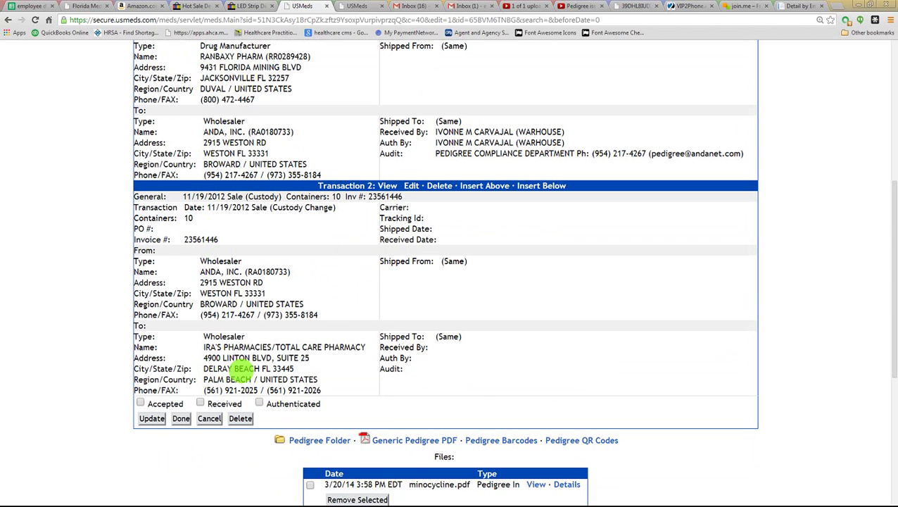
pyautogui.scroll(-2, 376, 366)
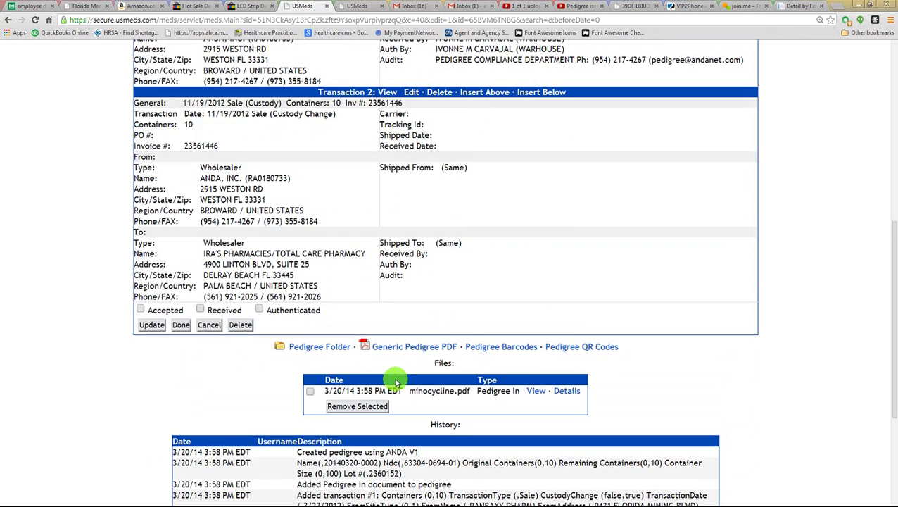
pyautogui.click(535, 391)
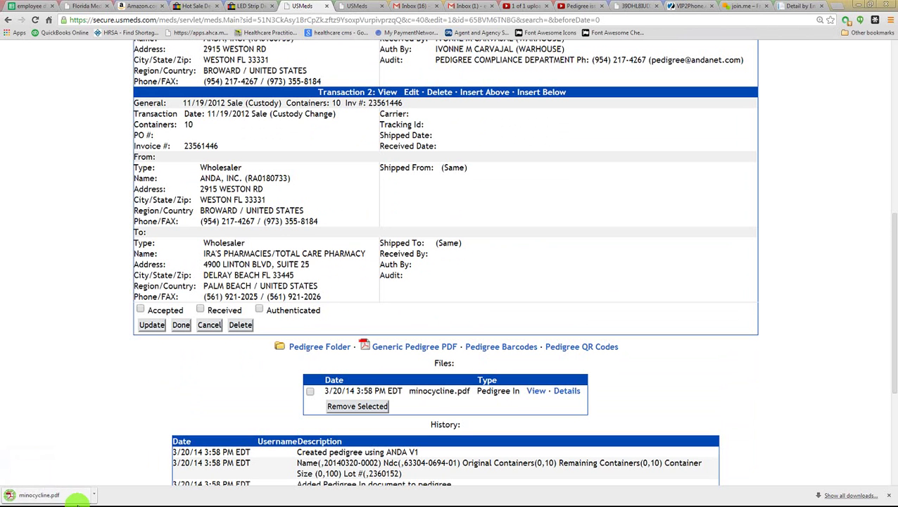
pyautogui.click(43, 499)
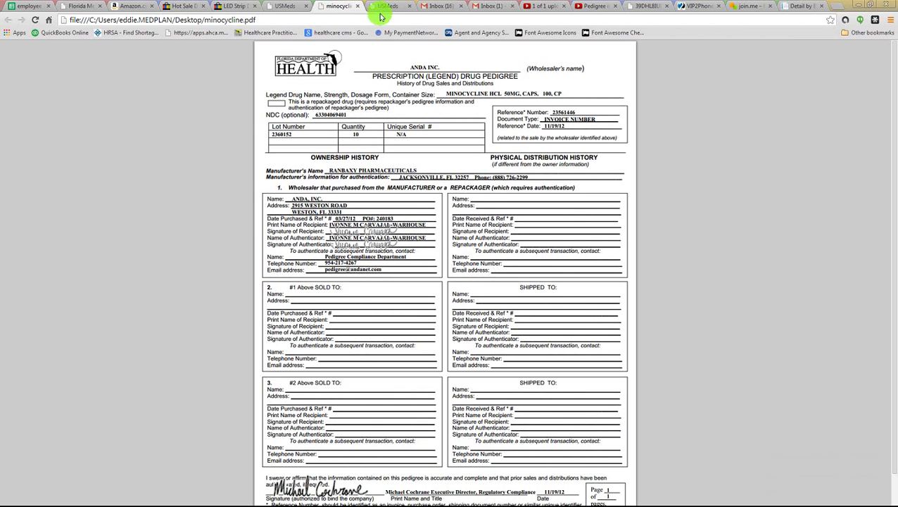
pyautogui.click(292, 7)
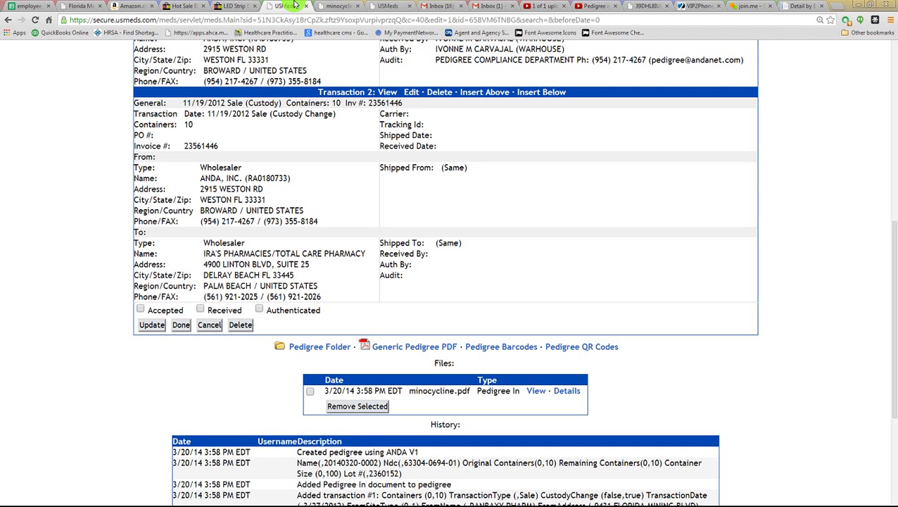
pyautogui.scroll(3, 345, 116)
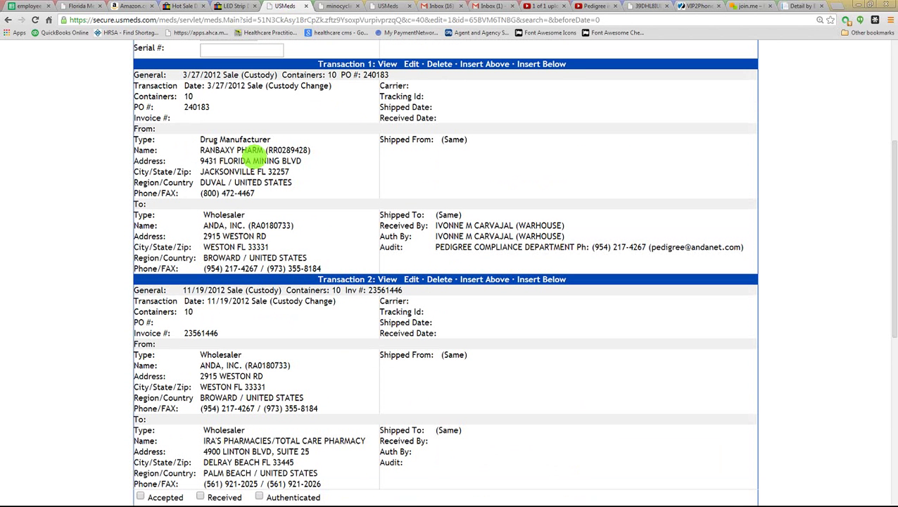
pyautogui.scroll(2, 250, 151)
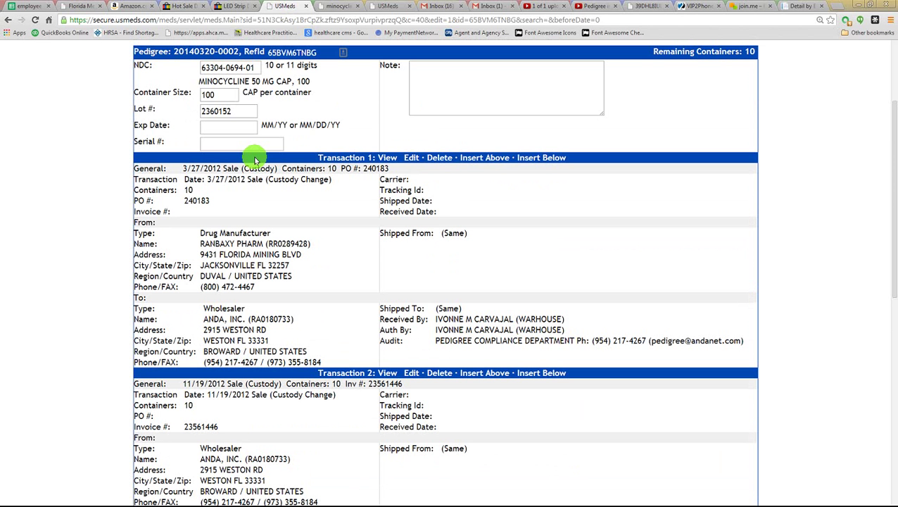
pyautogui.click(328, 6)
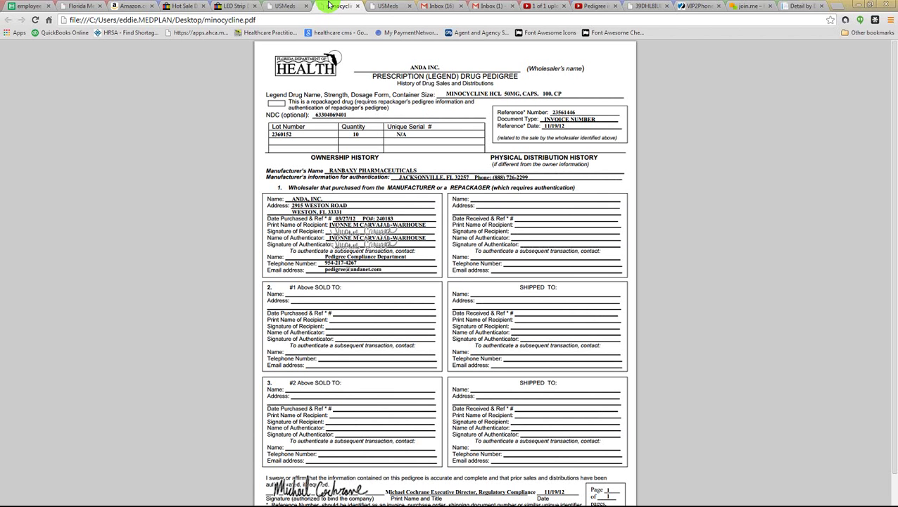
pyautogui.click(286, 6)
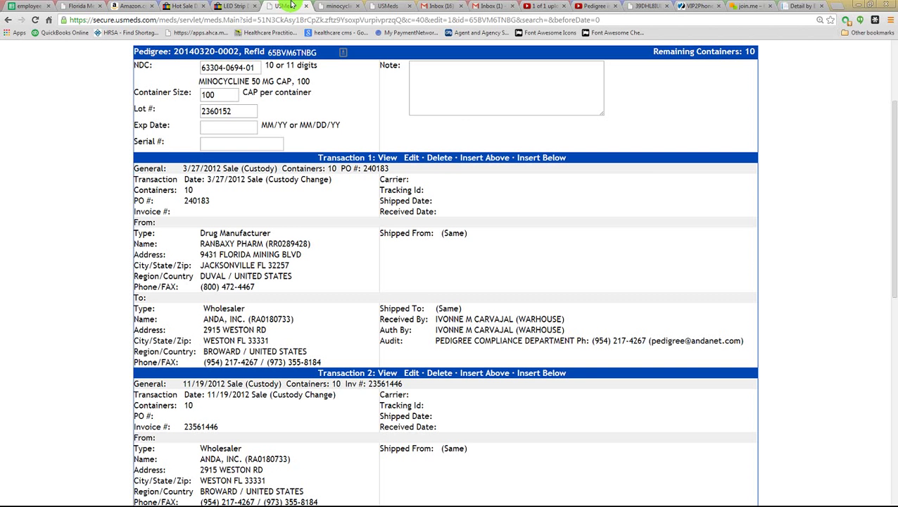
pyautogui.scroll(-3, 396, 243)
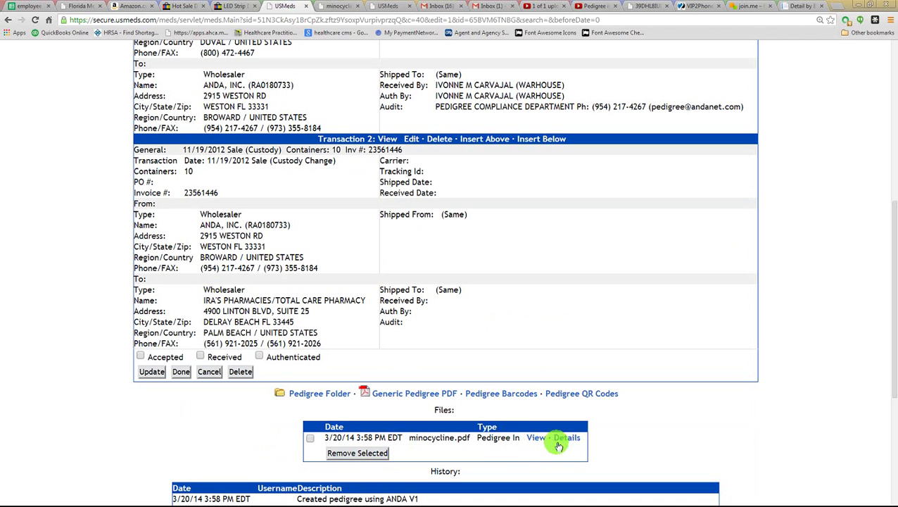
pyautogui.click(565, 437)
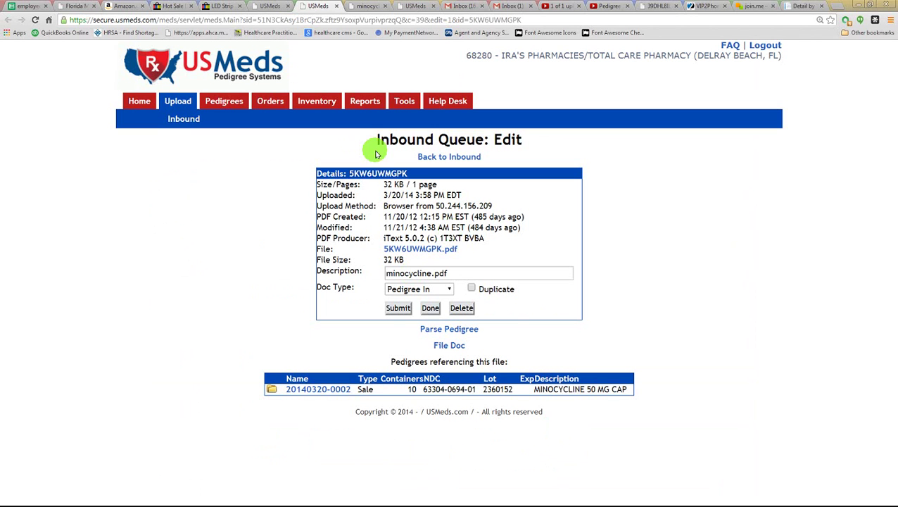
pyautogui.click(265, 6)
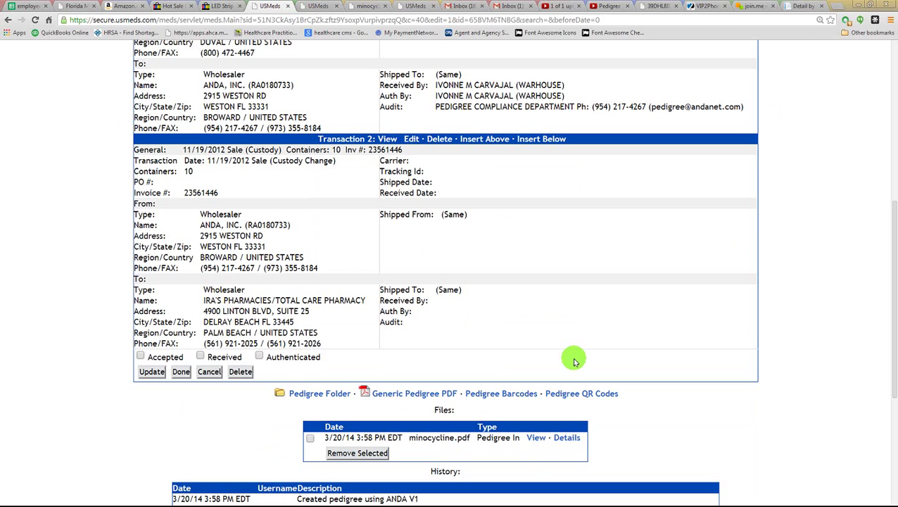
pyautogui.scroll(4, 575, 360)
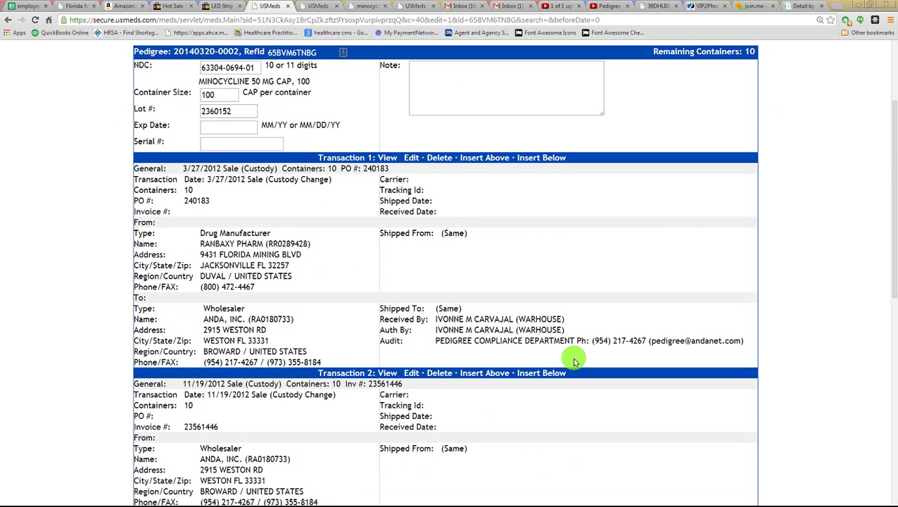
pyautogui.scroll(-2, 575, 361)
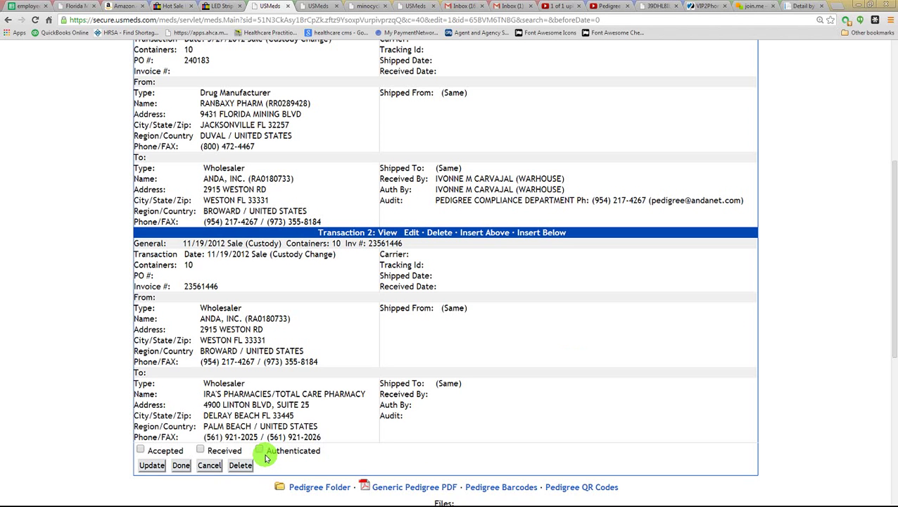
pyautogui.click(223, 454)
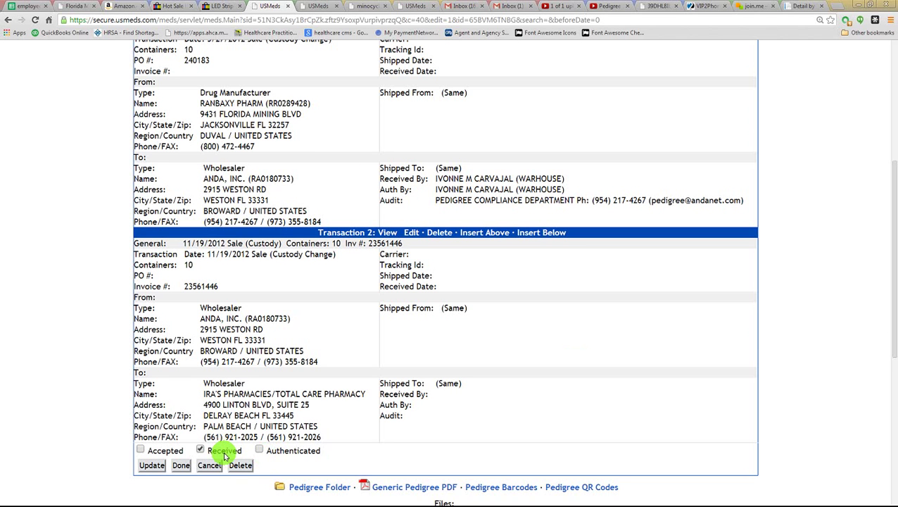
pyautogui.click(260, 450)
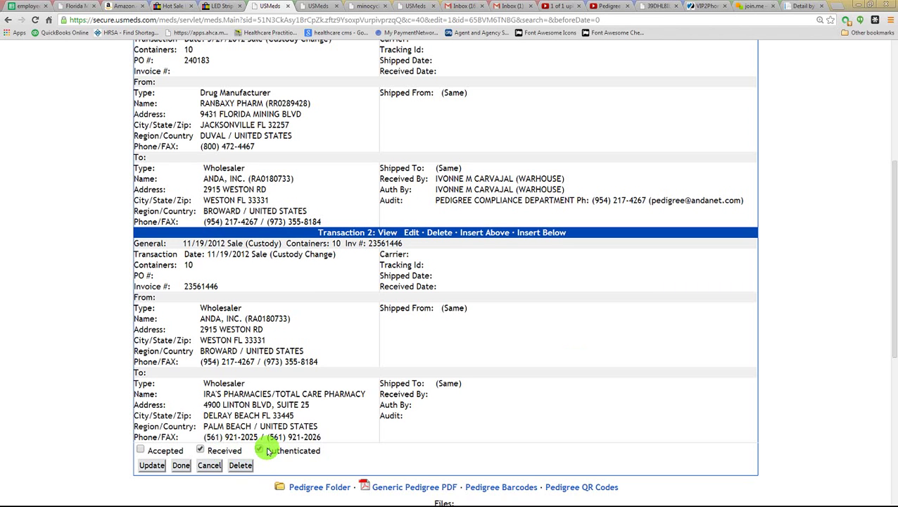
pyautogui.click(176, 451)
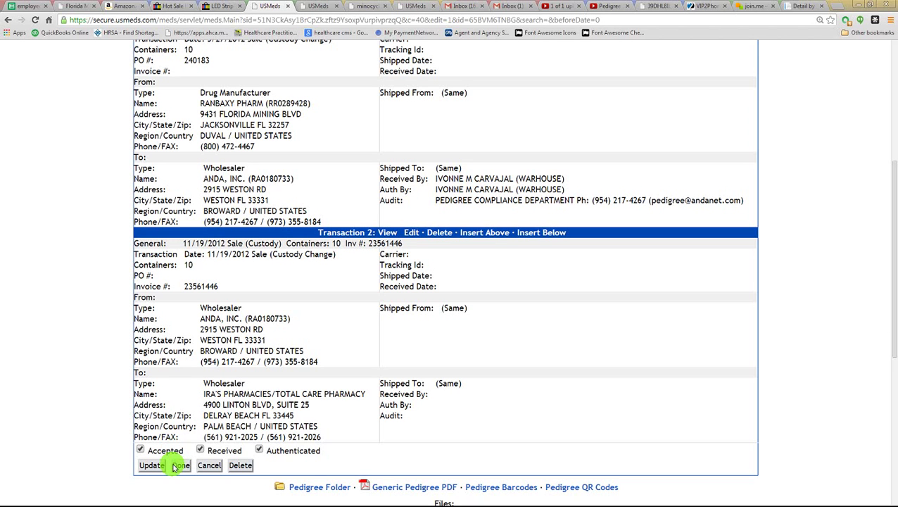
pyautogui.click(179, 467)
pyautogui.click(179, 466)
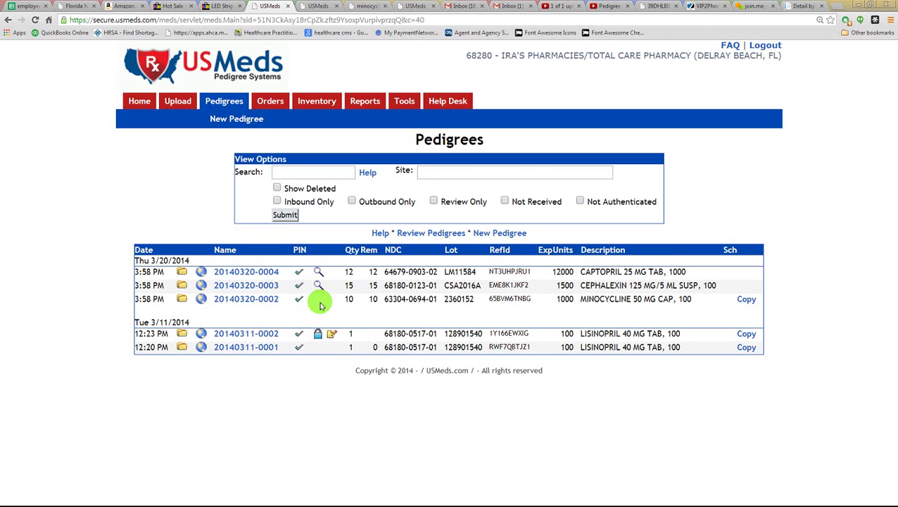
pyautogui.click(266, 285)
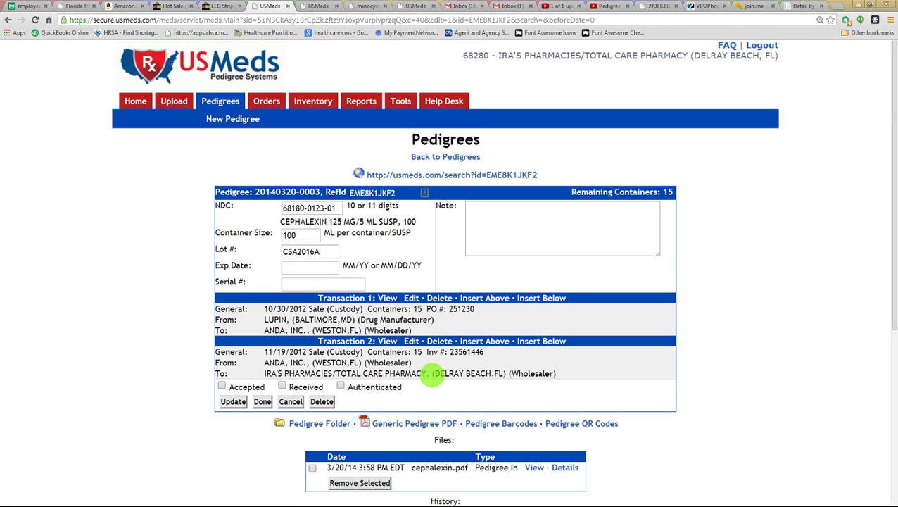
pyautogui.click(340, 387)
pyautogui.click(281, 386)
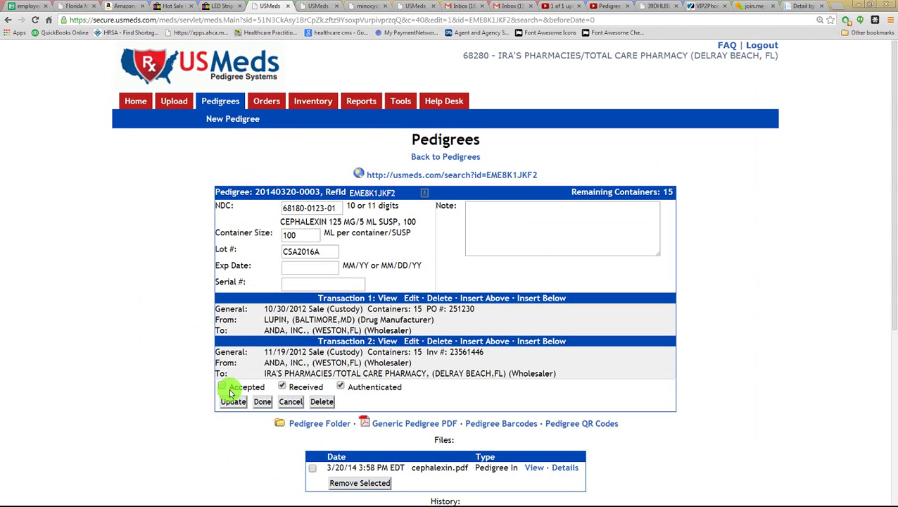
pyautogui.click(224, 387)
pyautogui.click(261, 401)
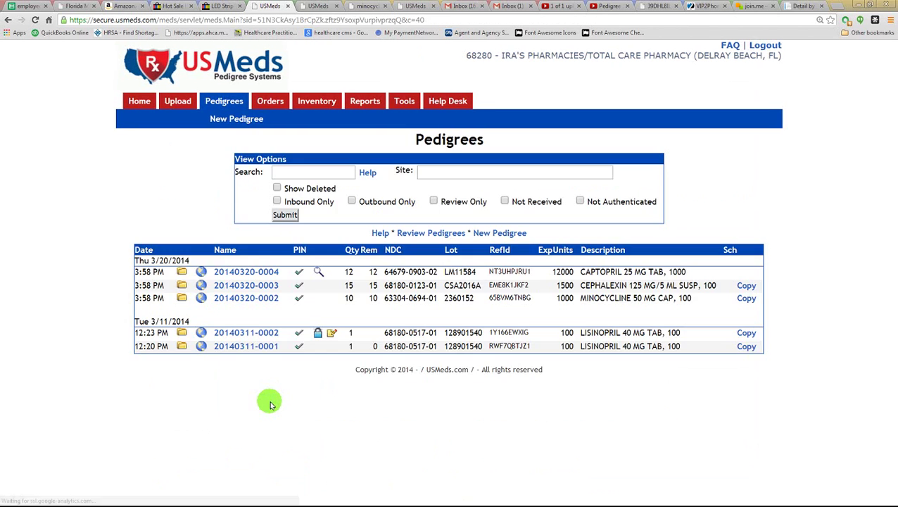
pyautogui.click(254, 273)
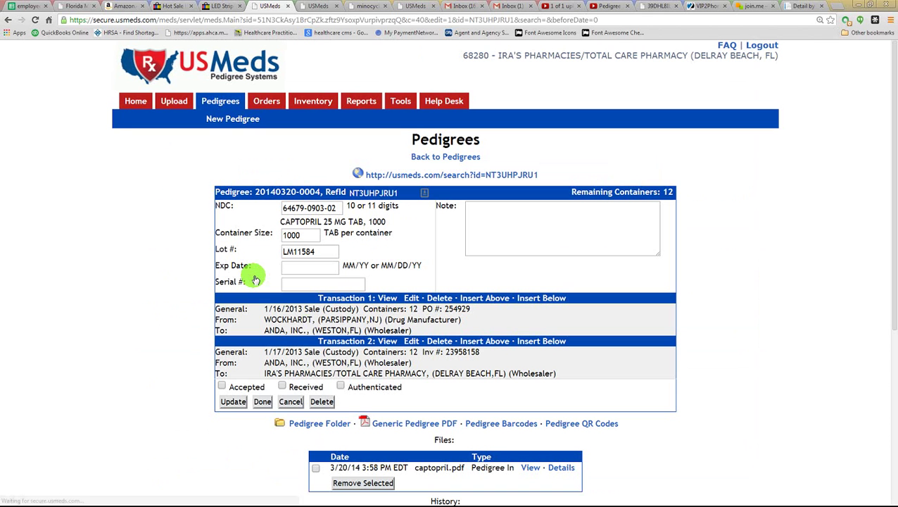
pyautogui.click(341, 386)
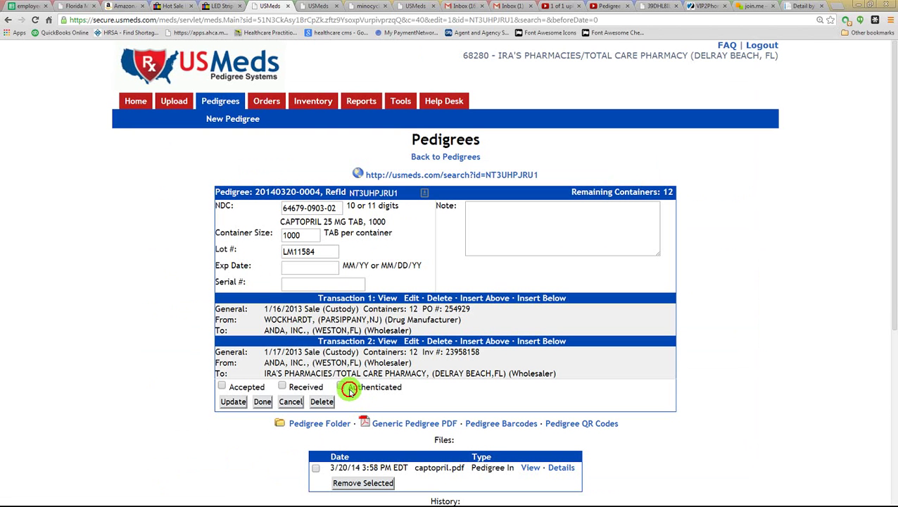
pyautogui.click(282, 387)
pyautogui.click(222, 386)
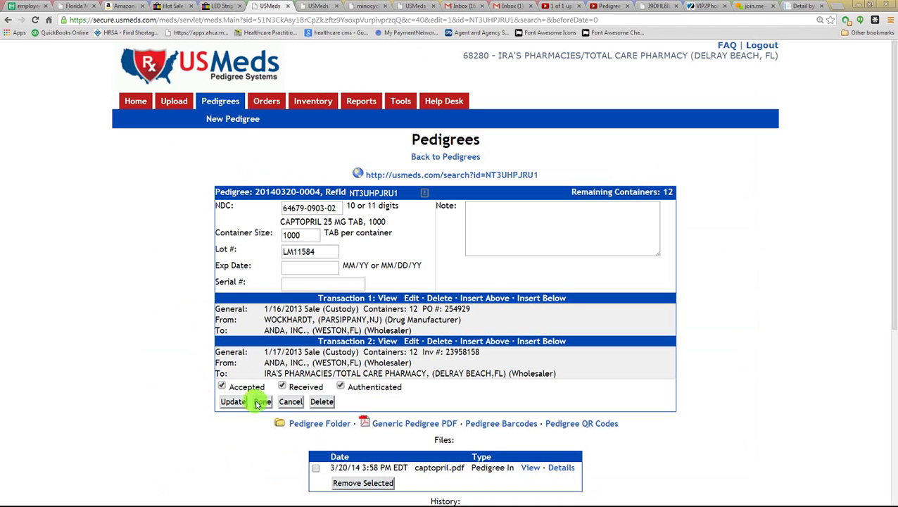
pyautogui.click(263, 401)
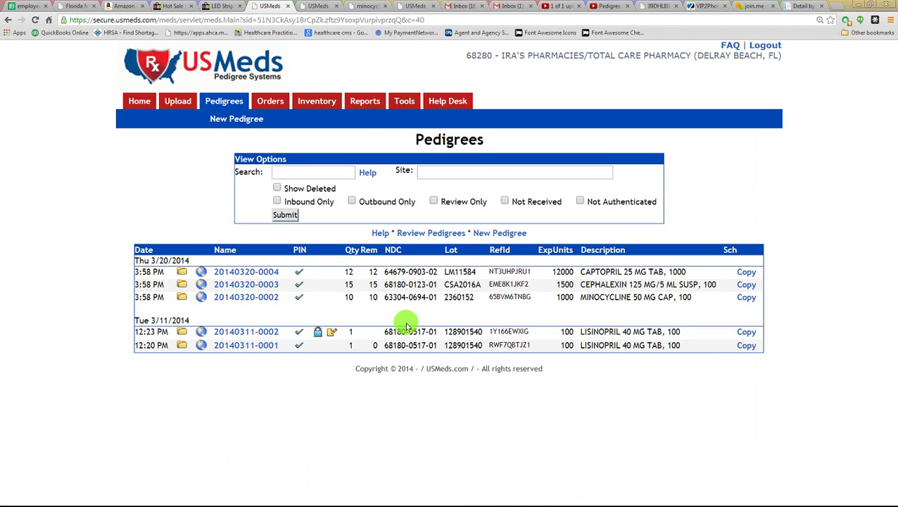
pyautogui.click(307, 106)
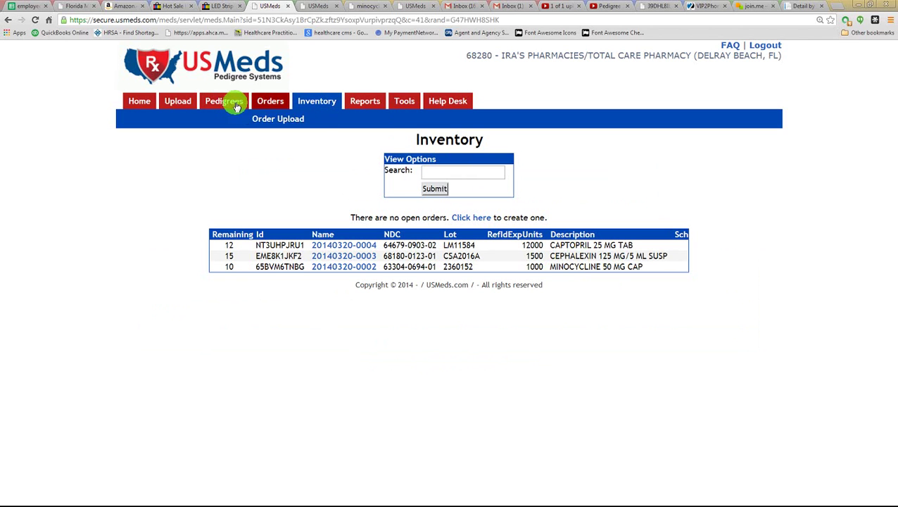
# - Visit the Upload Documents page, then return to the Pedigrees list
pyautogui.moveTo(210, 105)
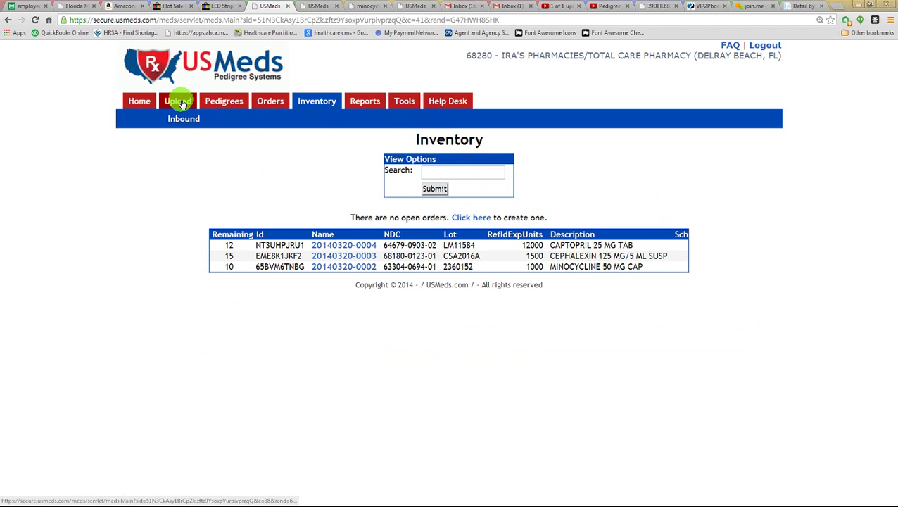
pyautogui.click(180, 102)
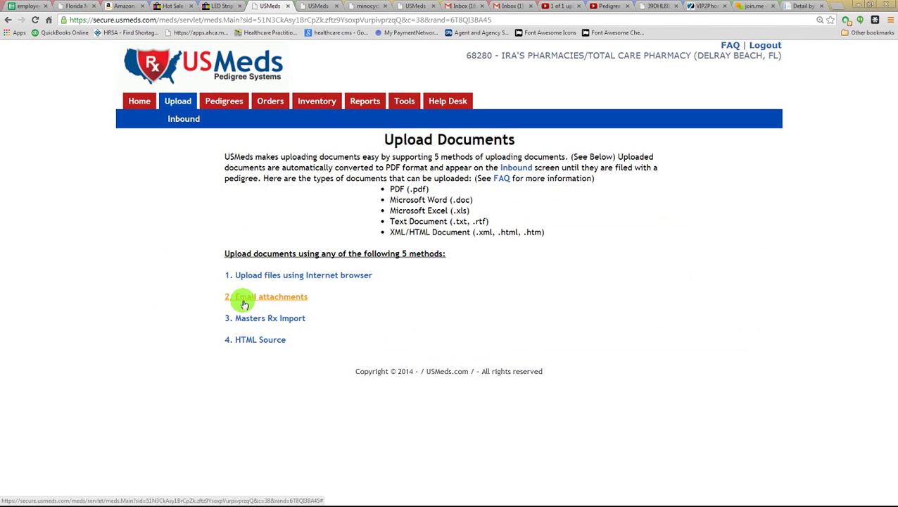
pyautogui.click(216, 105)
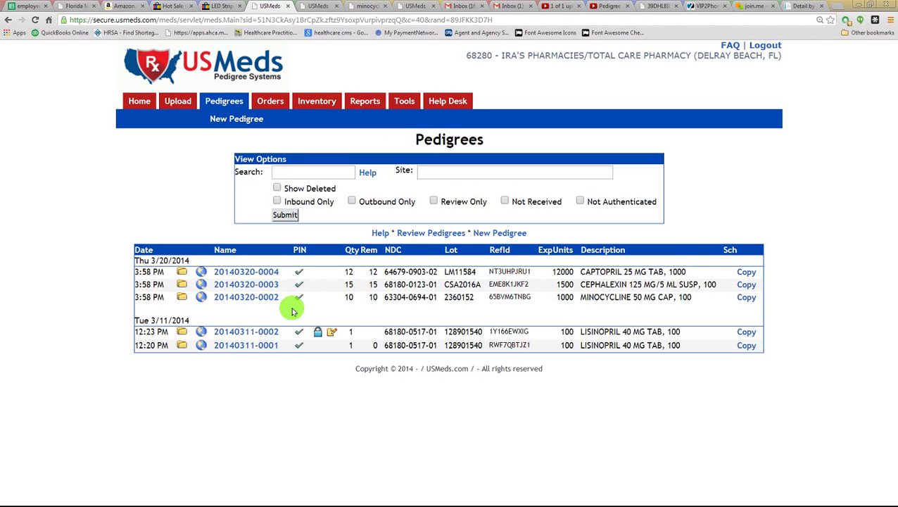
# - Show the Orders page with the 3/11/2014 order and try its Customer and Search filters
pyautogui.click(258, 104)
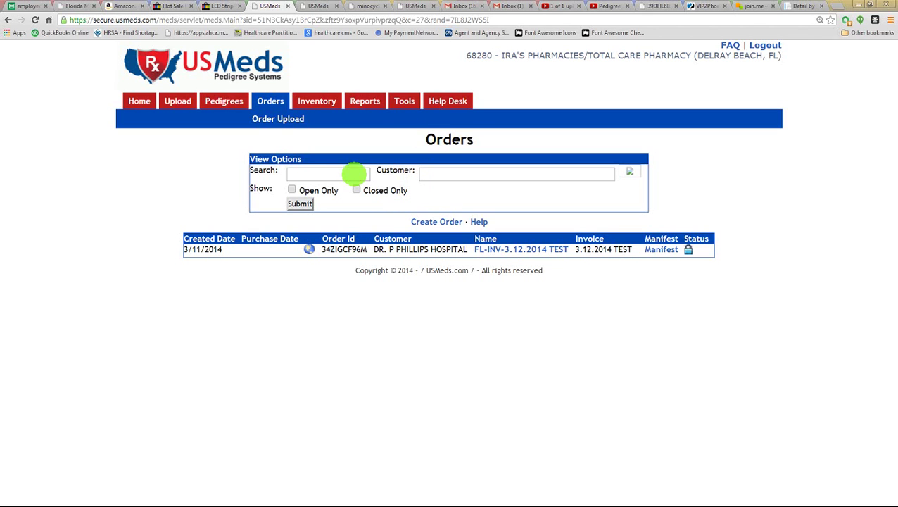
pyautogui.click(422, 173)
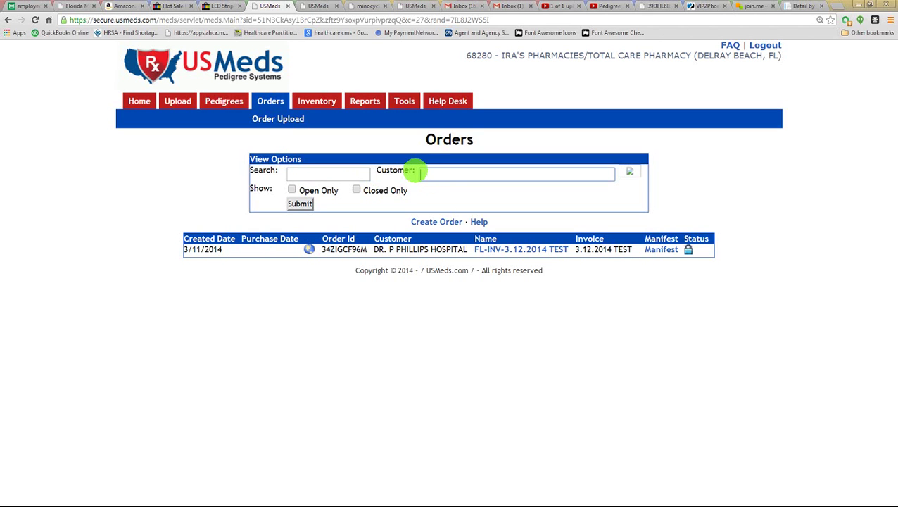
pyautogui.click(317, 173)
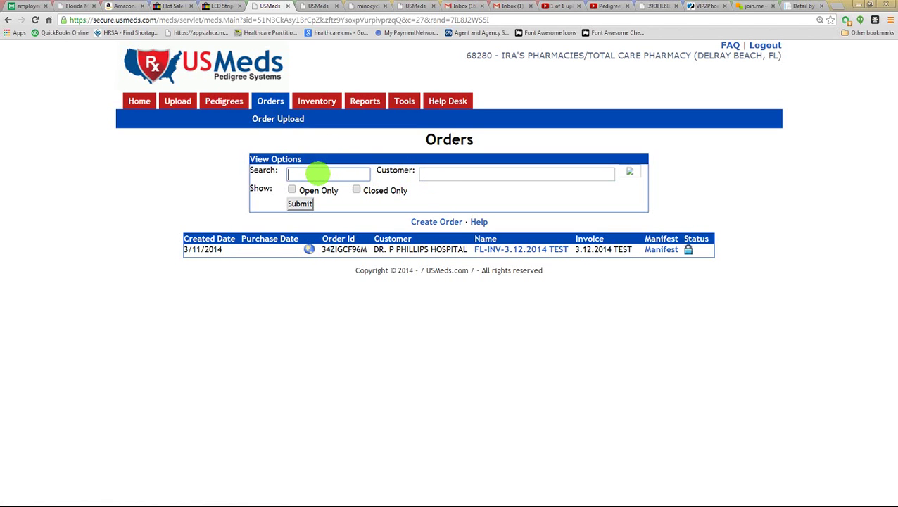
pyautogui.click(428, 174)
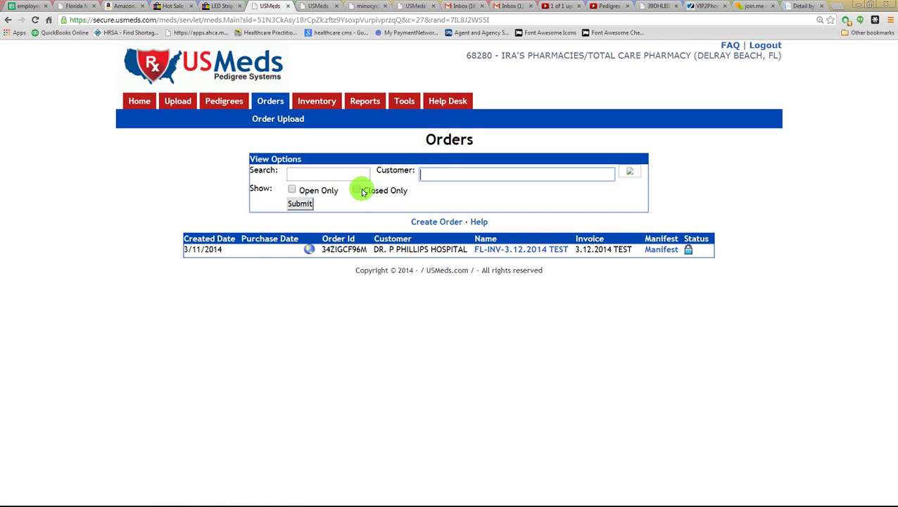
# - Start a new order with invoice 1122445, purchase order PO 88799 and purchase date 3/20/2014
pyautogui.click(419, 221)
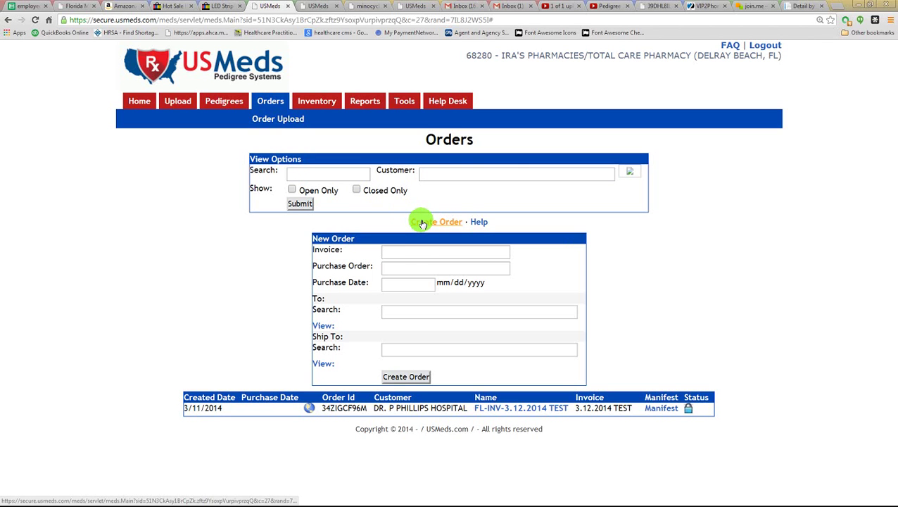
pyautogui.click(415, 250)
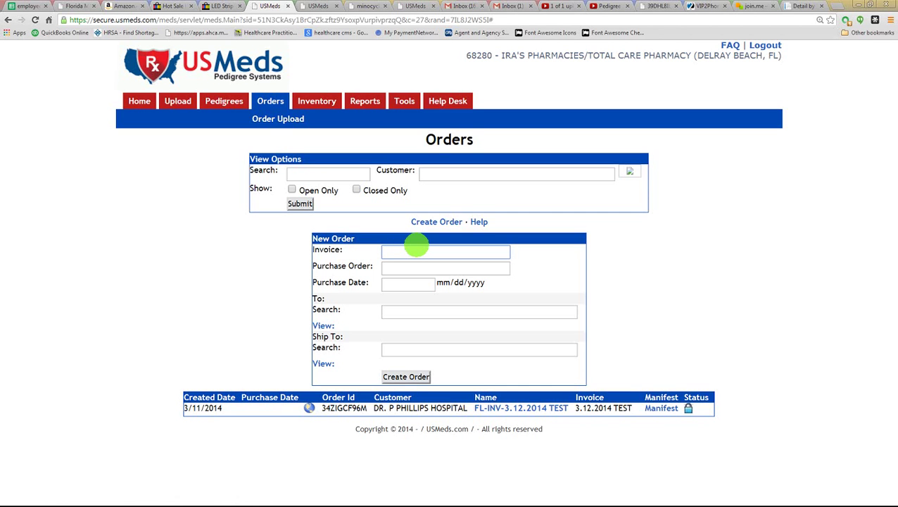
pyautogui.write('1122445')
pyautogui.press('Tab')
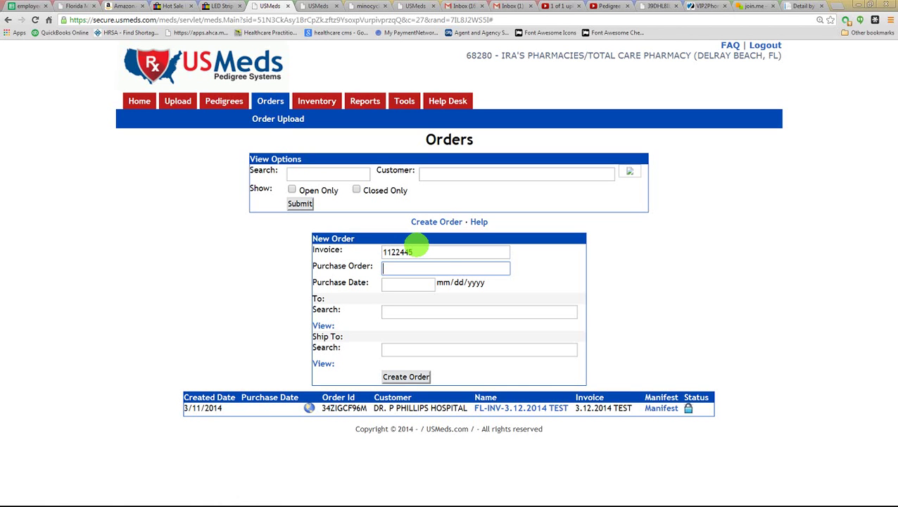
pyautogui.write('PO 88799')
pyautogui.press('Tab')
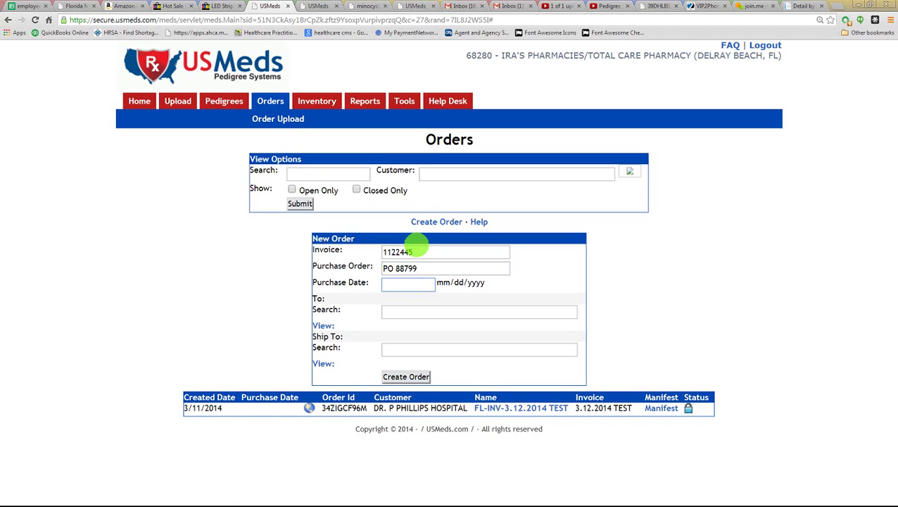
pyautogui.write('3/20/2014')
pyautogui.press('Tab')
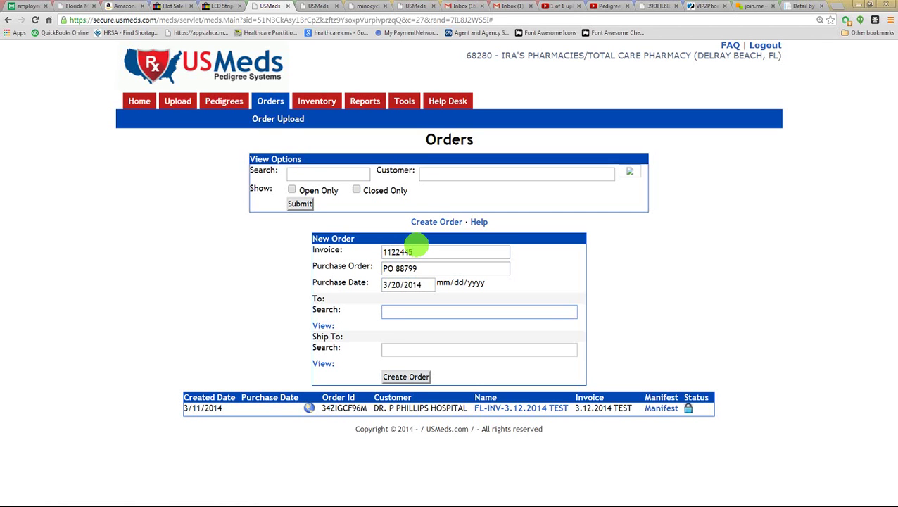
# - Pick the hospital as the order's recipient and create the order
pyautogui.write('dr')
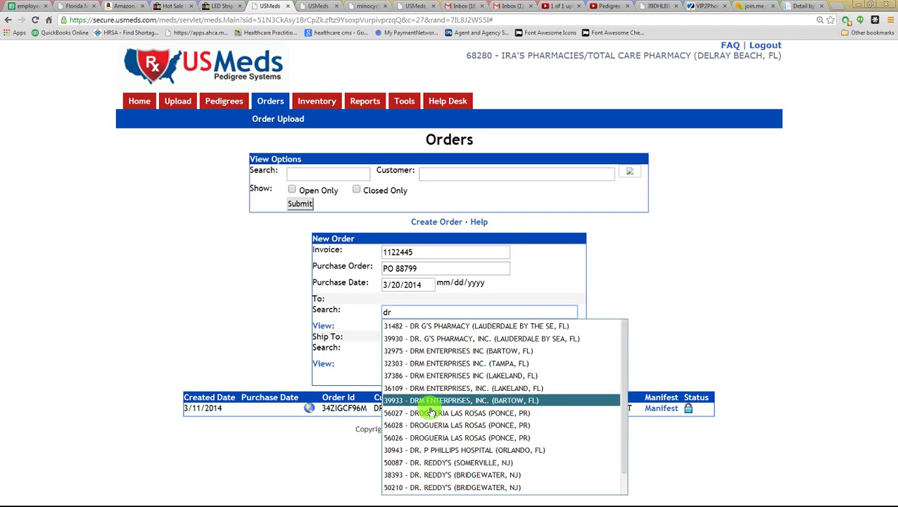
pyautogui.click(421, 450)
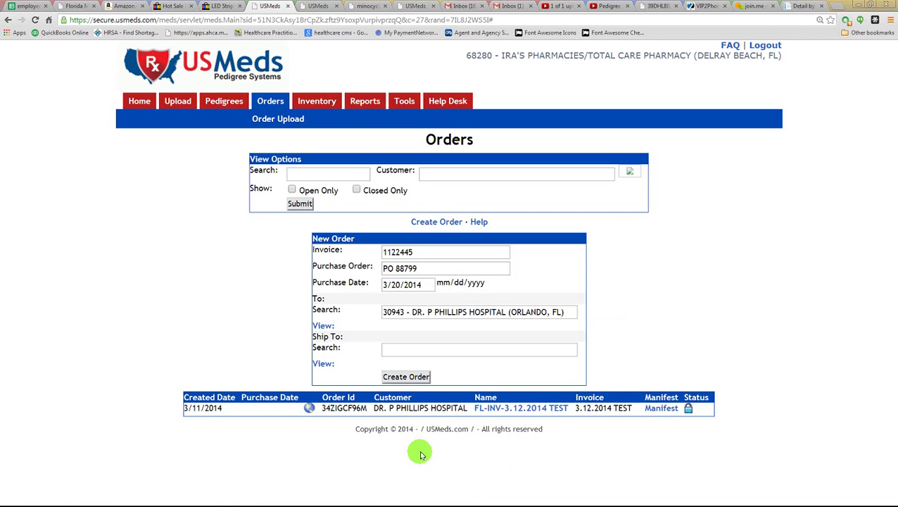
pyautogui.click(392, 378)
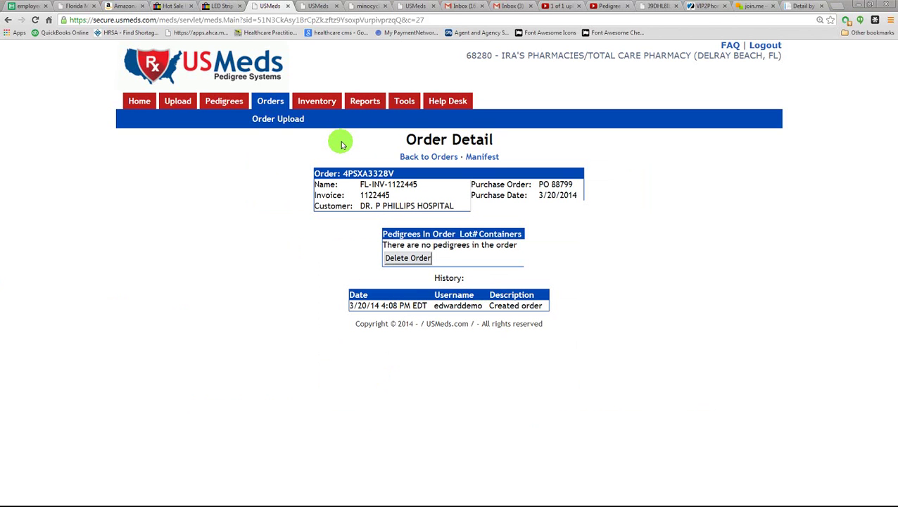
# - Add 2 captopril and 5 cephalexin containers from Inventory to the new order
pyautogui.click(304, 105)
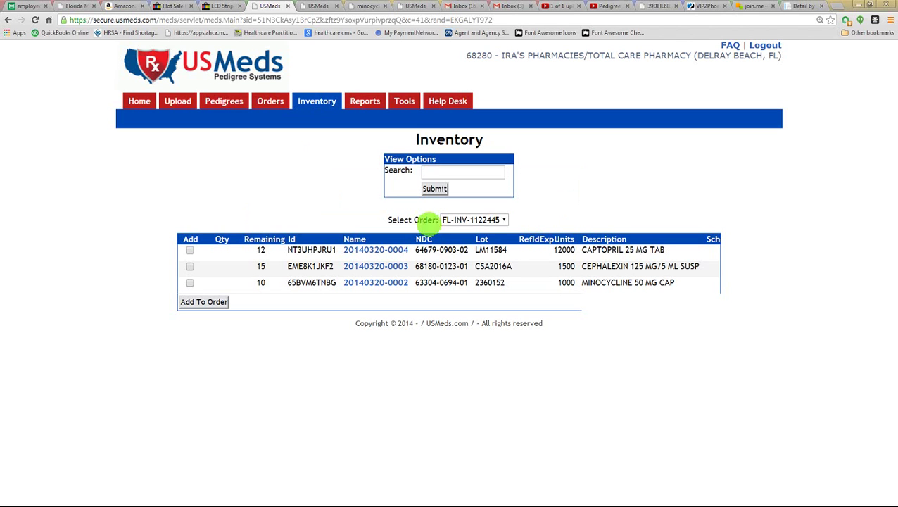
pyautogui.click(498, 220)
pyautogui.click(498, 220)
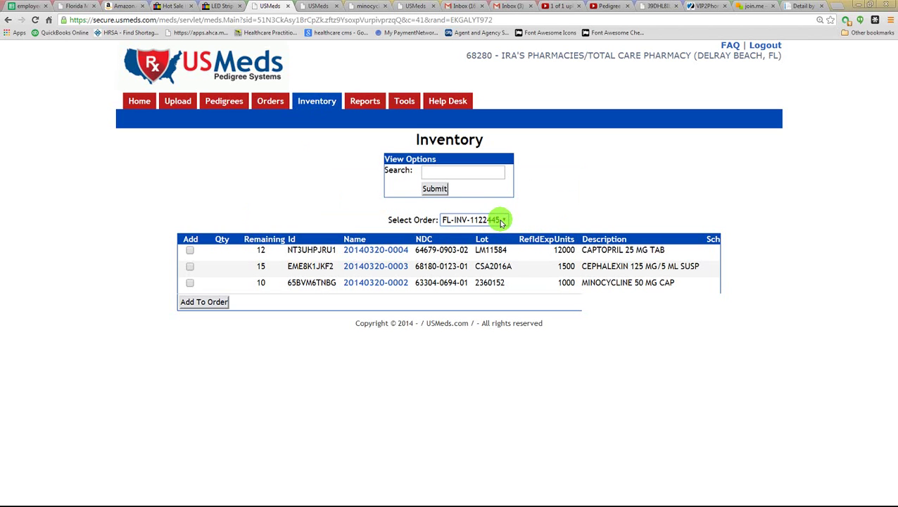
pyautogui.click(189, 250)
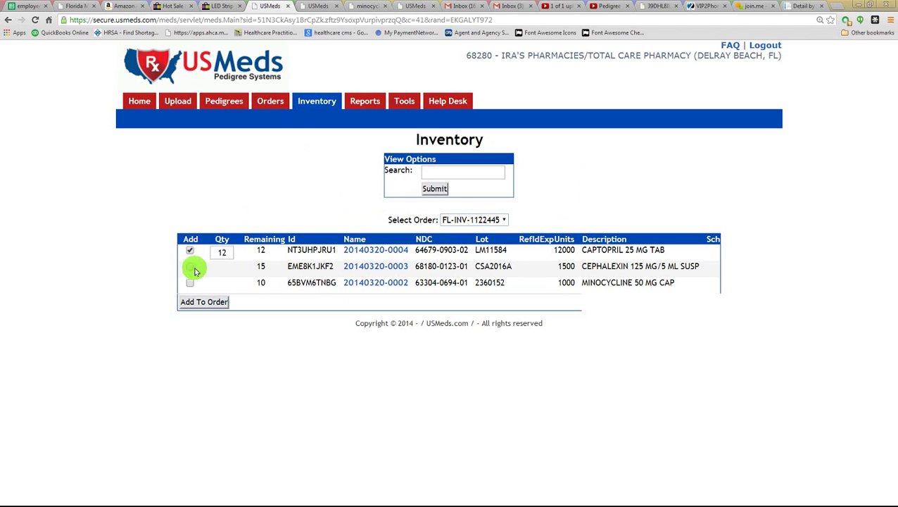
pyautogui.click(190, 266)
pyautogui.click(227, 254)
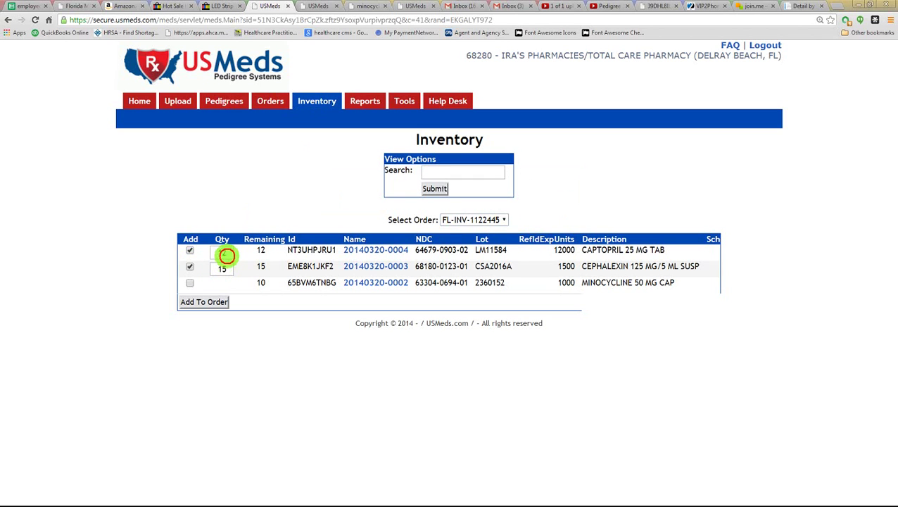
pyautogui.write('2')
pyautogui.click(225, 269)
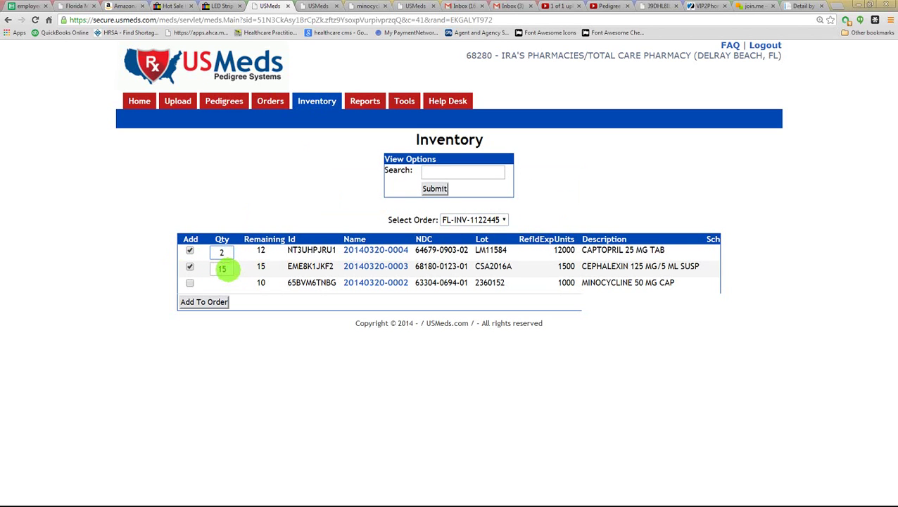
pyautogui.write('5')
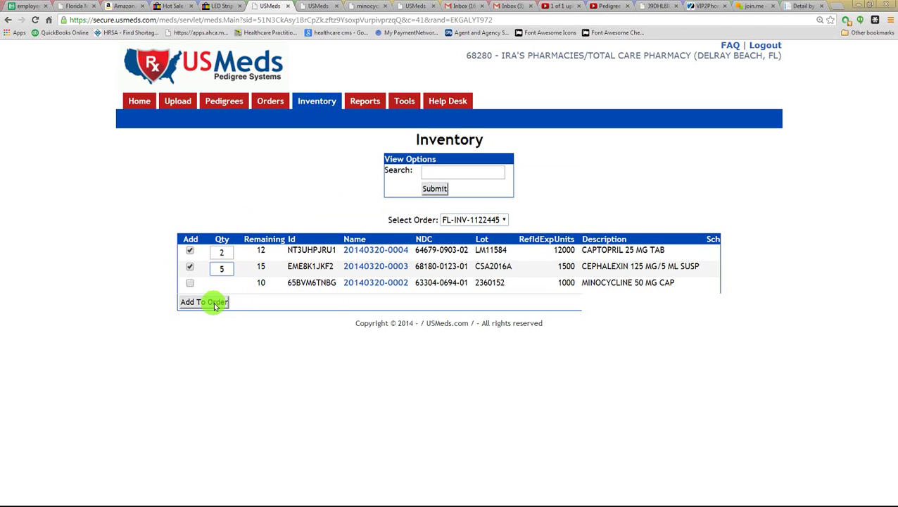
pyautogui.click(215, 303)
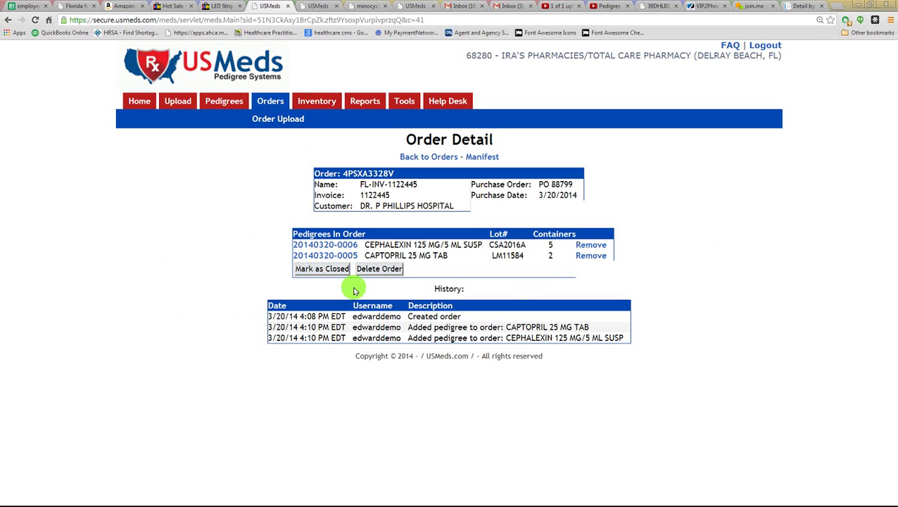
pyautogui.click(328, 246)
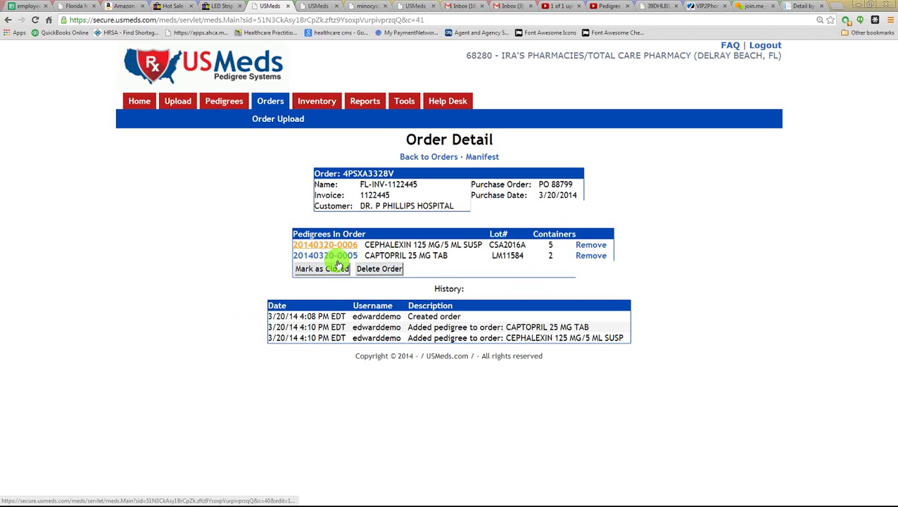
pyautogui.click(337, 259)
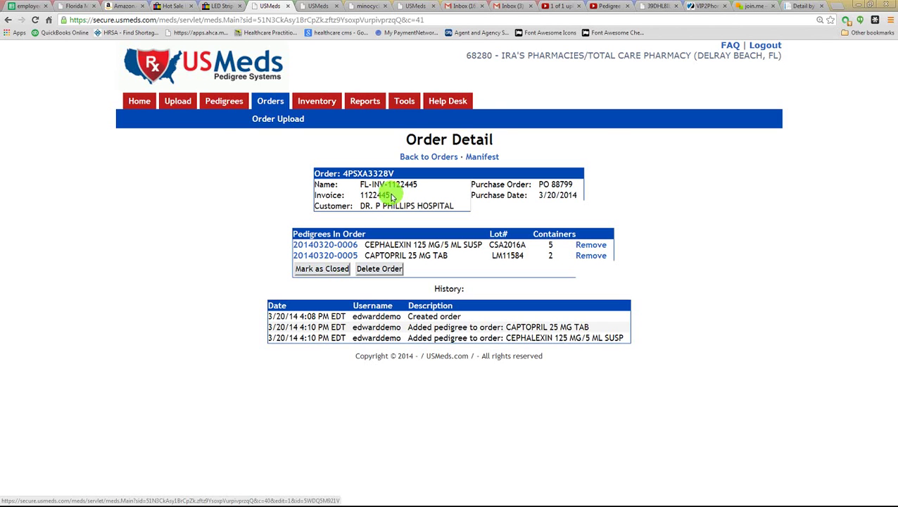
pyautogui.click(140, 102)
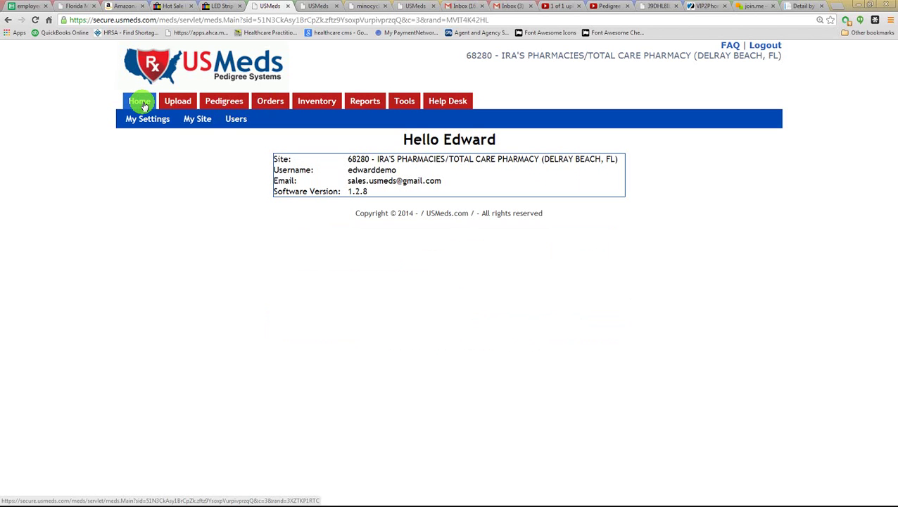
# - Confirm the invoice order as target in Inventory, review its details under Orders, then return to Inventory
pyautogui.moveTo(207, 107)
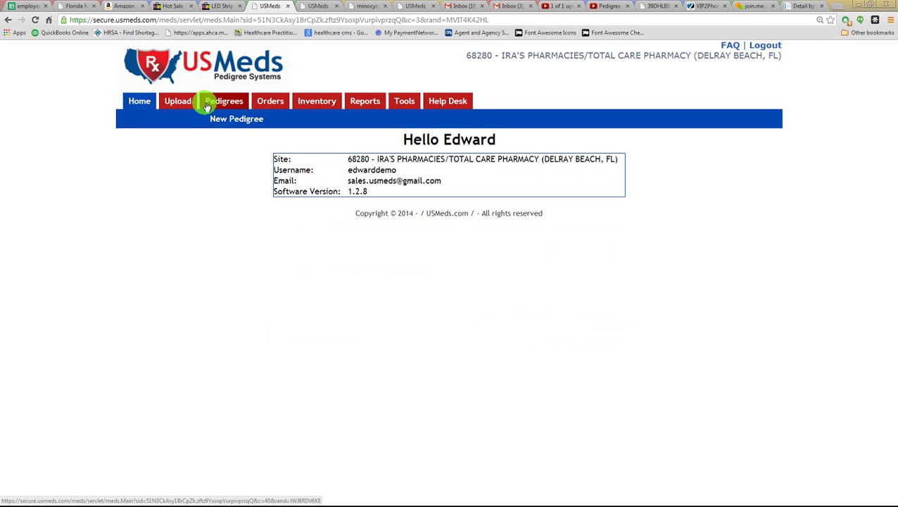
pyautogui.click(311, 102)
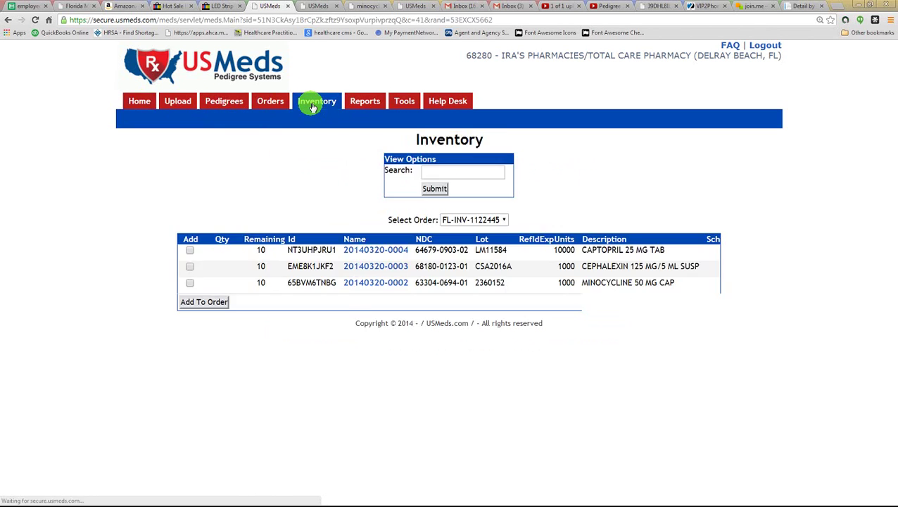
pyautogui.click(491, 219)
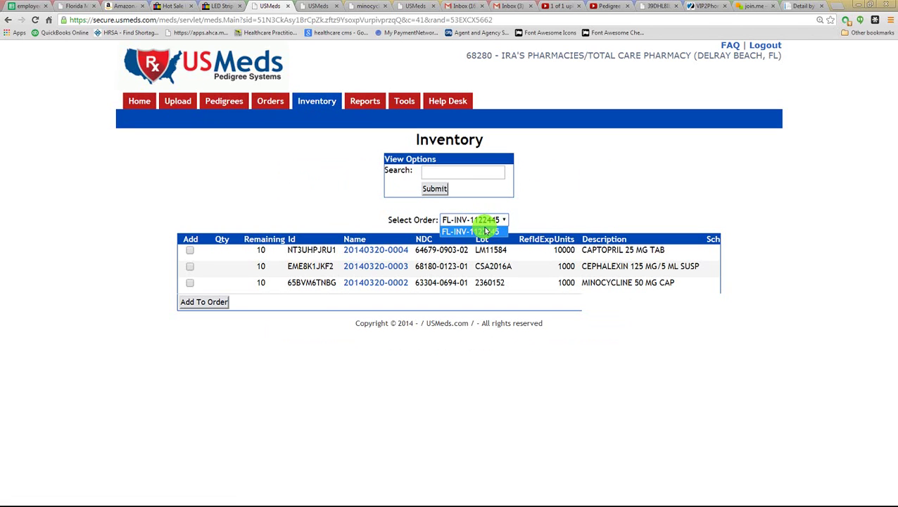
pyautogui.click(485, 231)
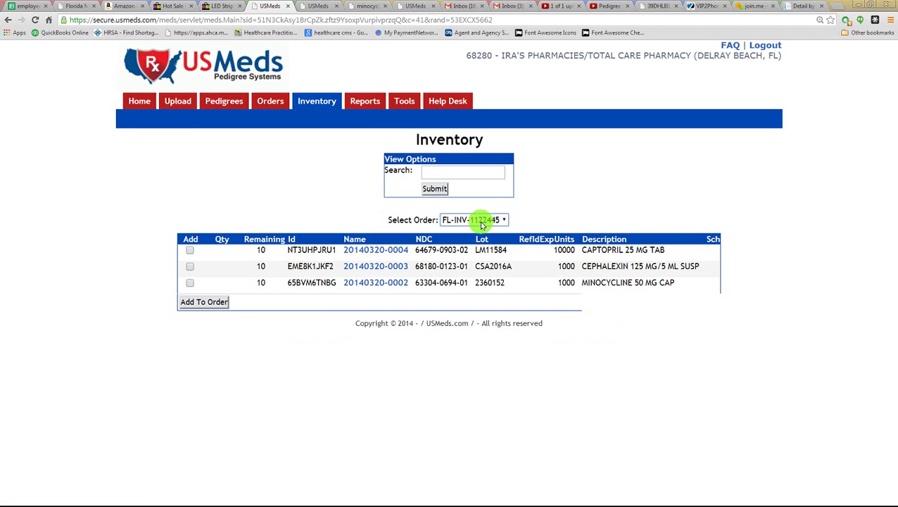
pyautogui.click(267, 103)
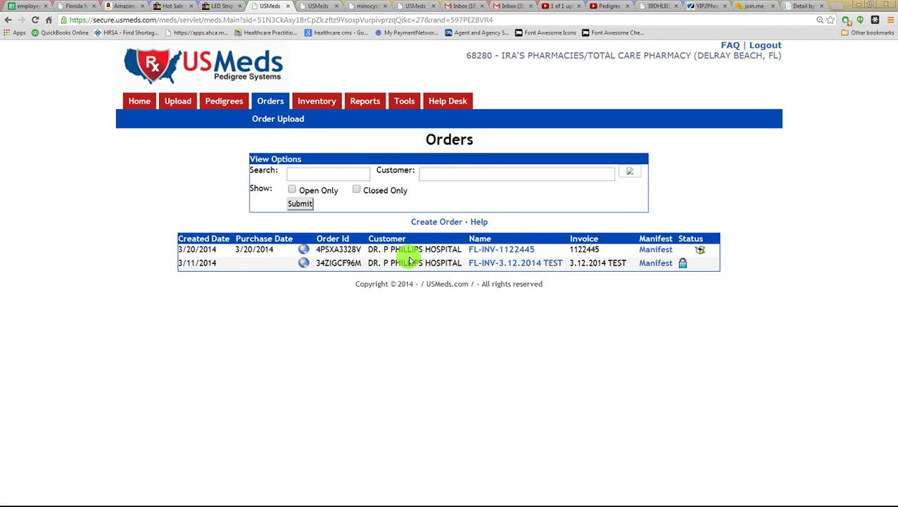
pyautogui.click(500, 252)
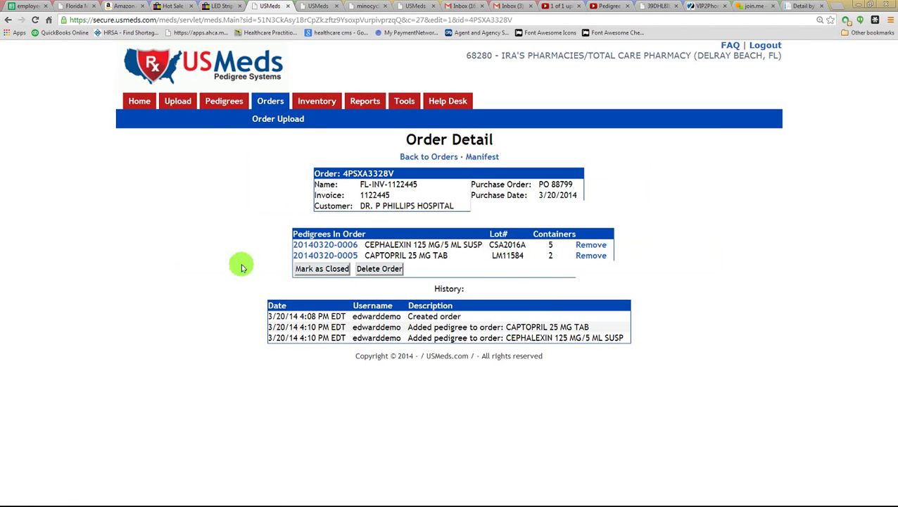
pyautogui.click(322, 102)
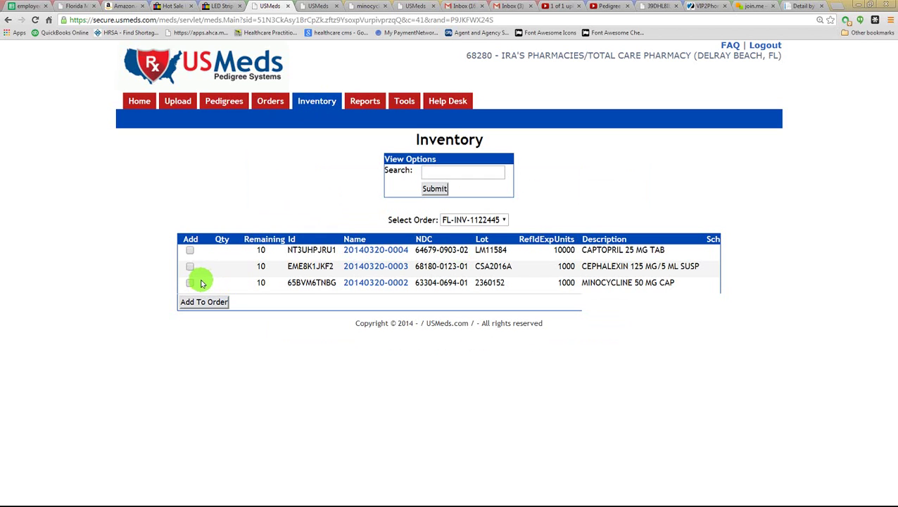
# - Add MINOCYCLINE 50 MG CAP with quantity 3 to order FL-INV-1122445
pyautogui.click(190, 283)
pyautogui.doubleClick(226, 285)
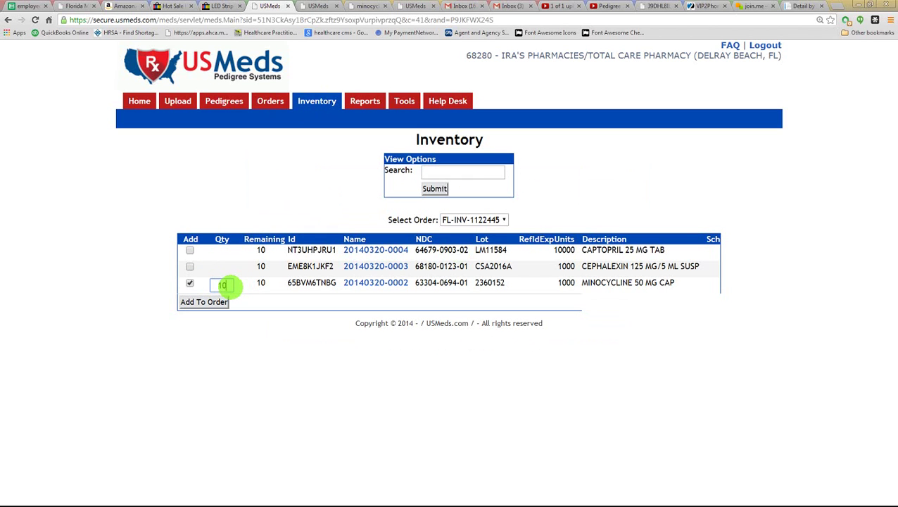
pyautogui.press('BackSpace')
pyautogui.write('3')
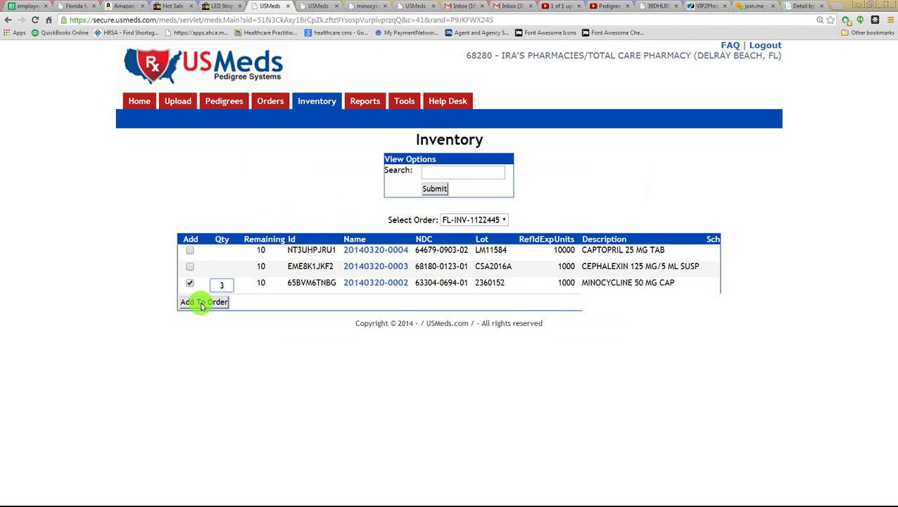
pyautogui.click(203, 302)
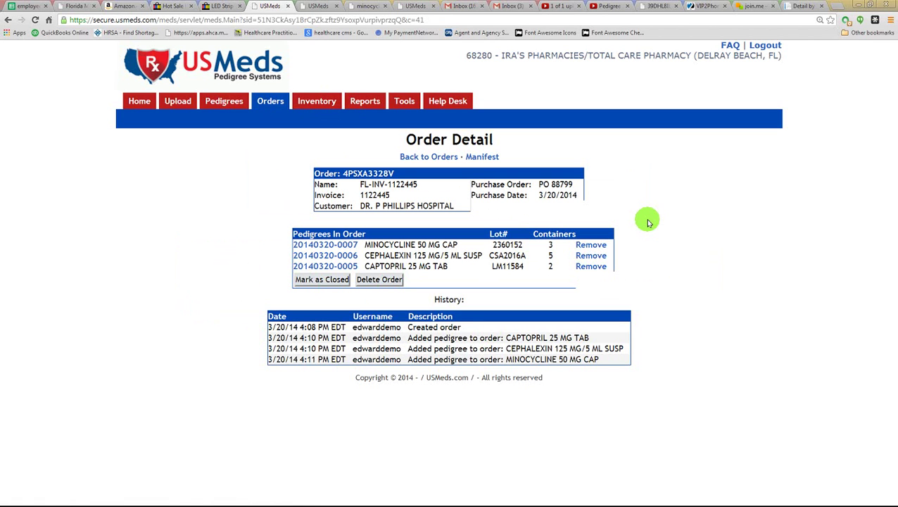
# - Mark order FL-INV-1122445 as closed, confirm, and follow its usmeds.com/search link
pyautogui.click(300, 280)
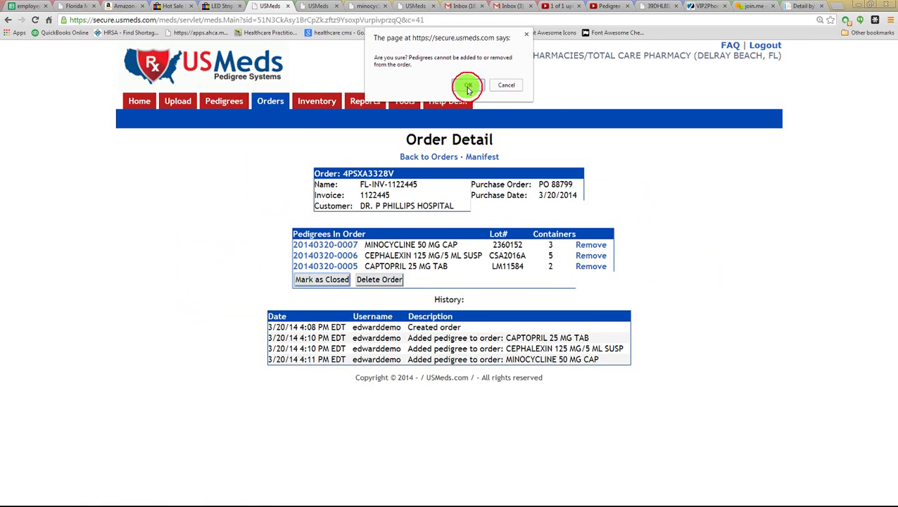
pyautogui.click(468, 86)
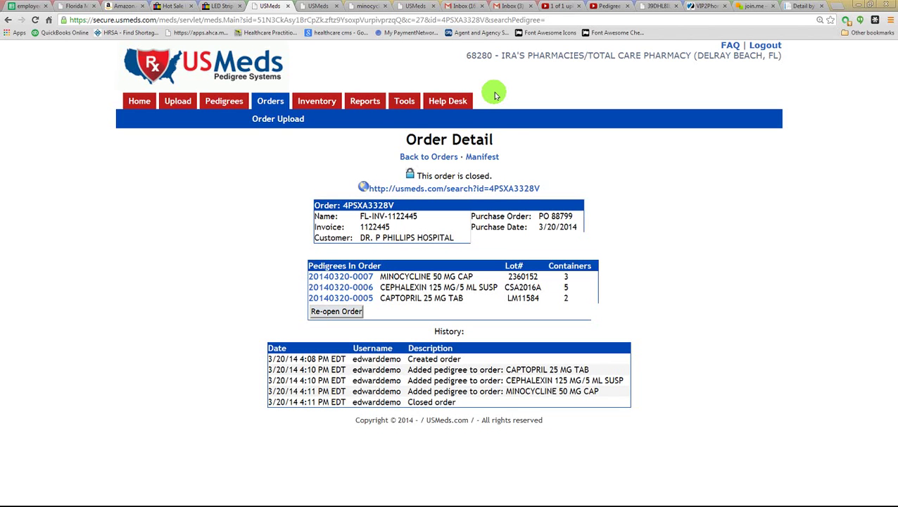
pyautogui.click(392, 192)
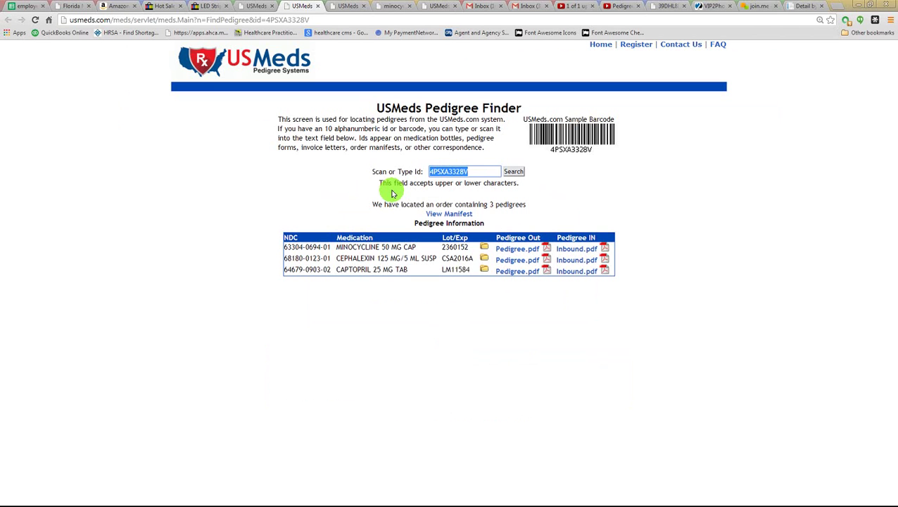
# - View the order manifest and request the MINOCYCLINE item's outbound Pedigree.pdf
pyautogui.click(434, 218)
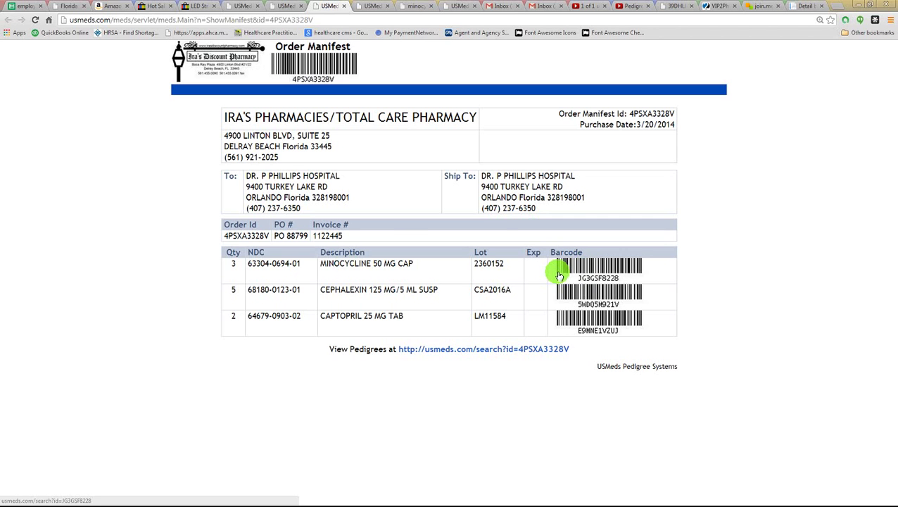
pyautogui.click(558, 274)
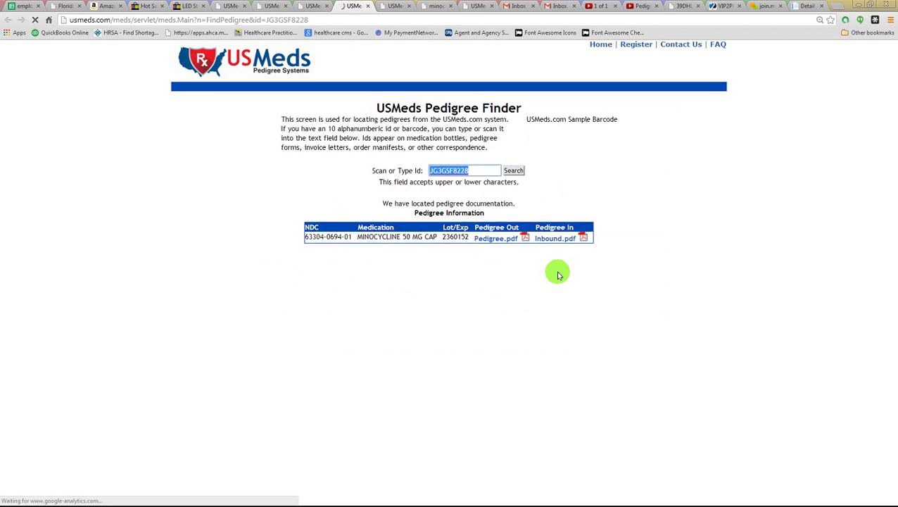
pyautogui.click(498, 243)
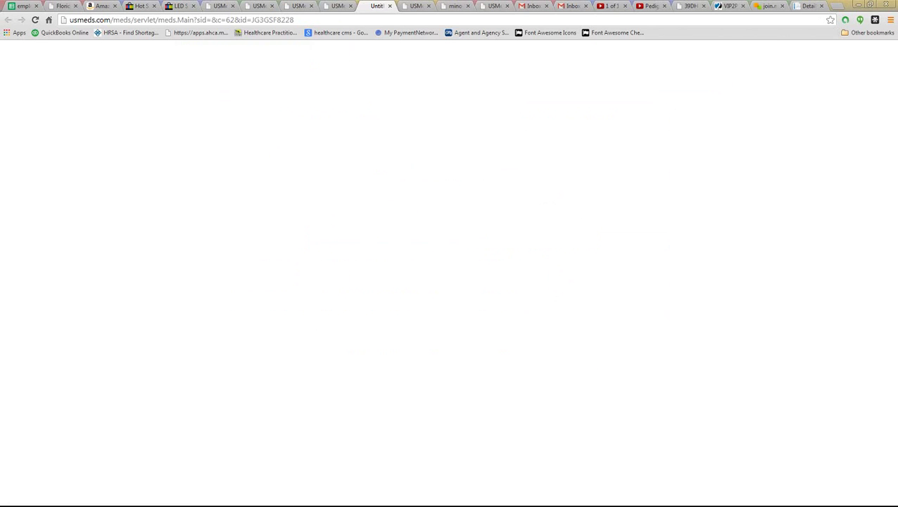
# - Review the outbound minocycline pedigree PDF JG3GSF8228, then return to its Pedigree Finder page
pyautogui.click(21, 494)
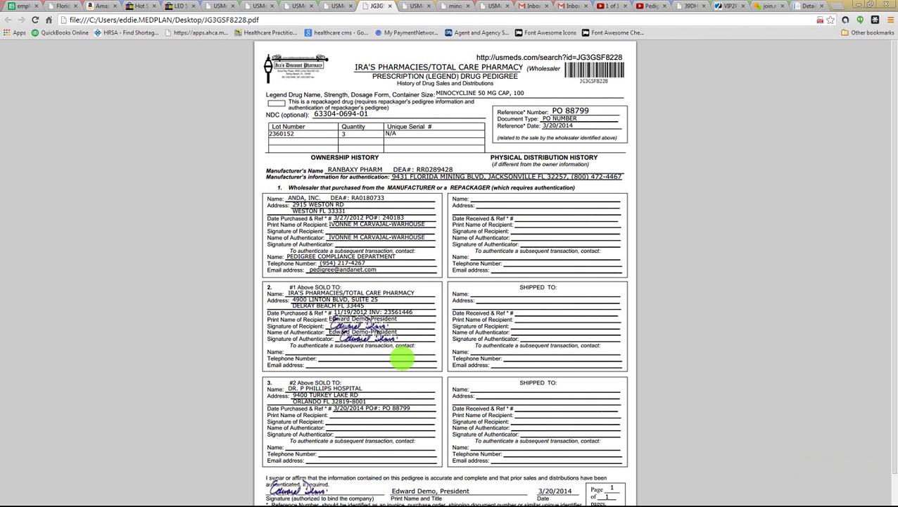
pyautogui.click(336, 5)
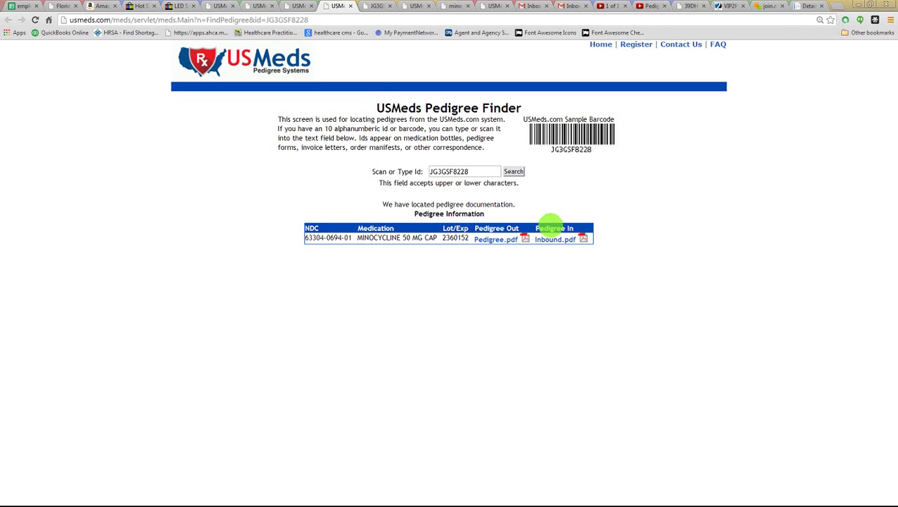
# - Step back through the manifest and pedigree finder pages to order 4PSXA3328V's detail page
pyautogui.click(294, 7)
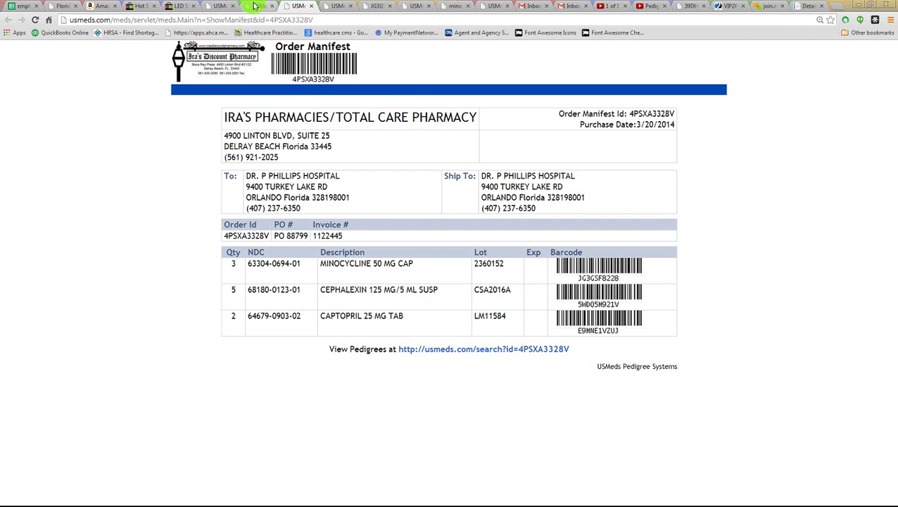
pyautogui.click(255, 6)
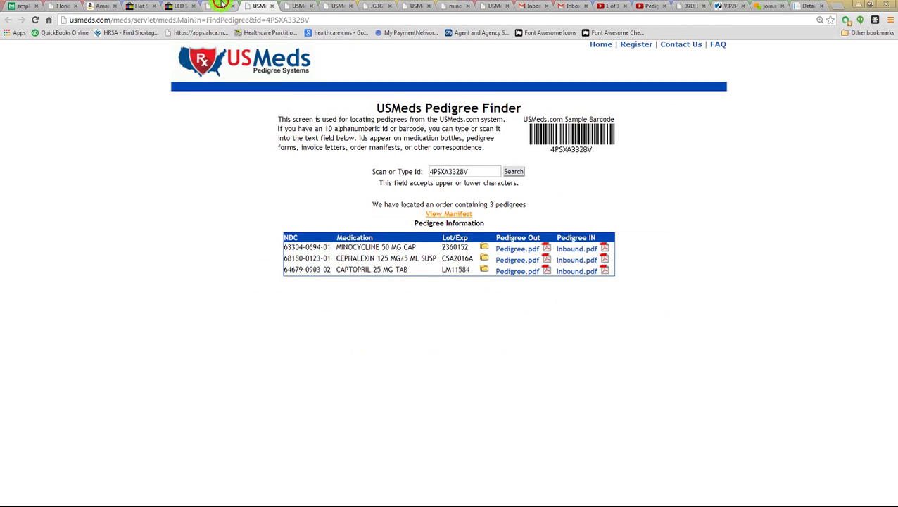
pyautogui.click(222, 6)
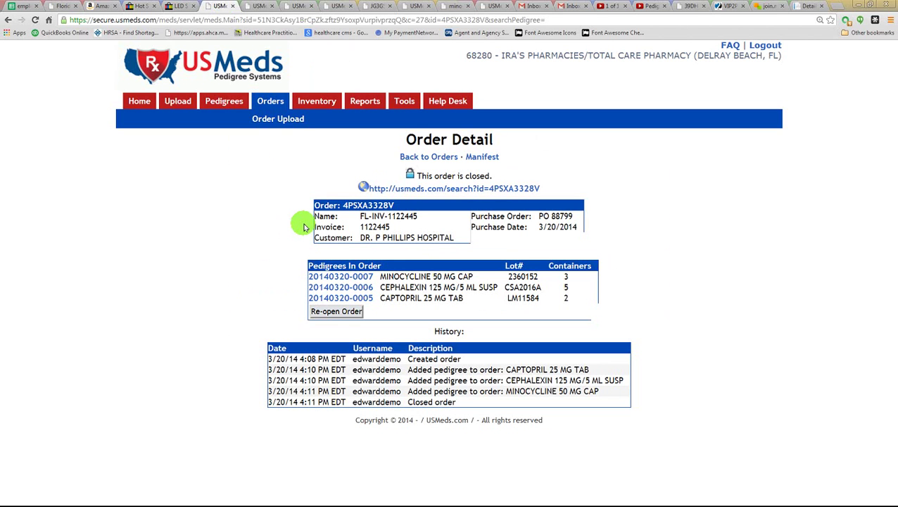
# - Go to the Orders section's Order Upload page for CSV files
pyautogui.click(264, 122)
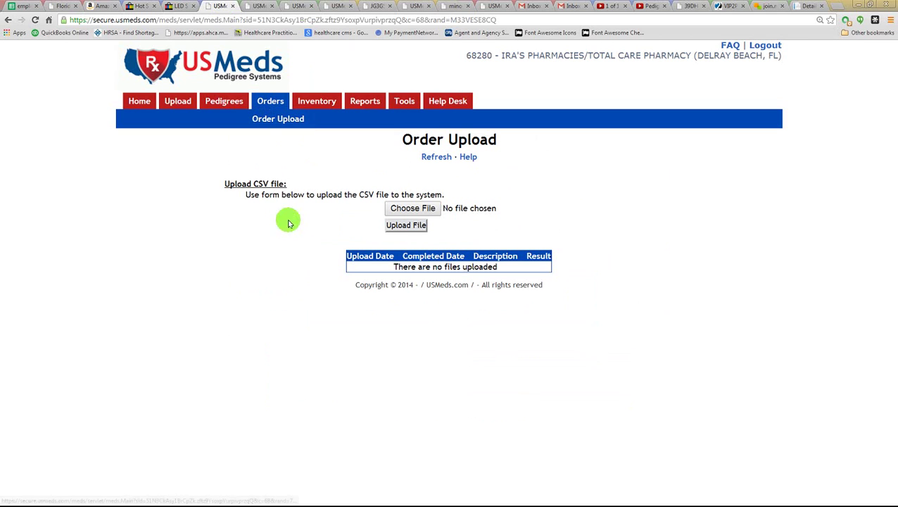